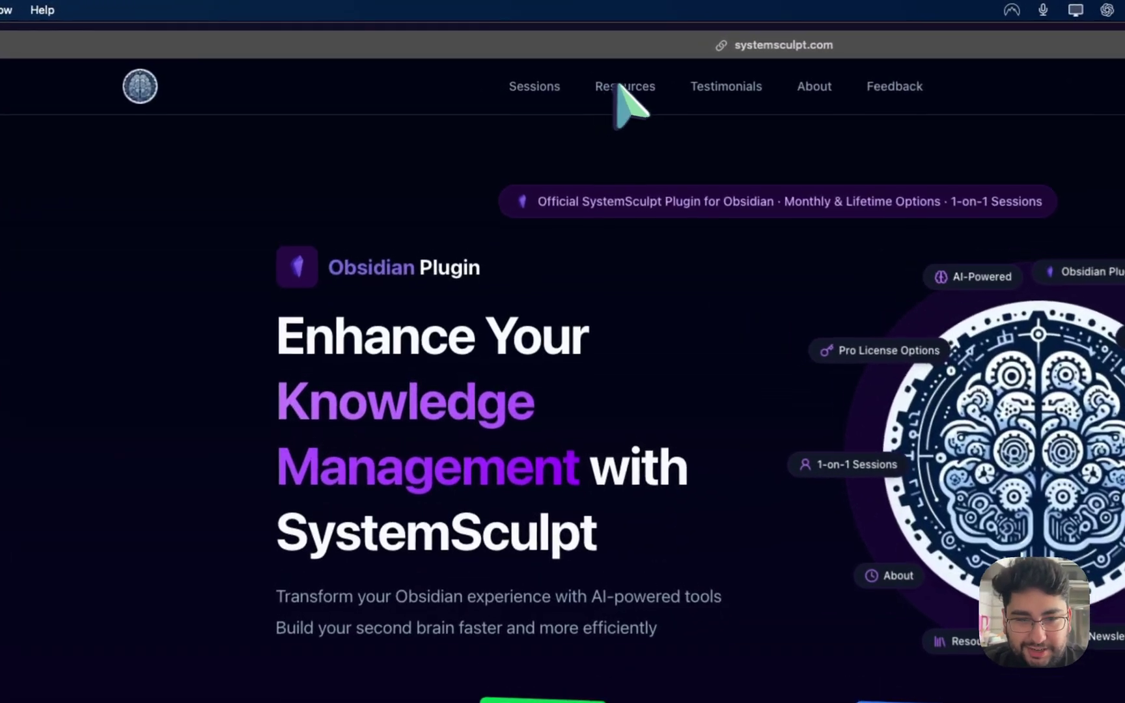
- Go to the SystemSculpt Resources page and scroll through its nine resource cards
left_click(551, 44)
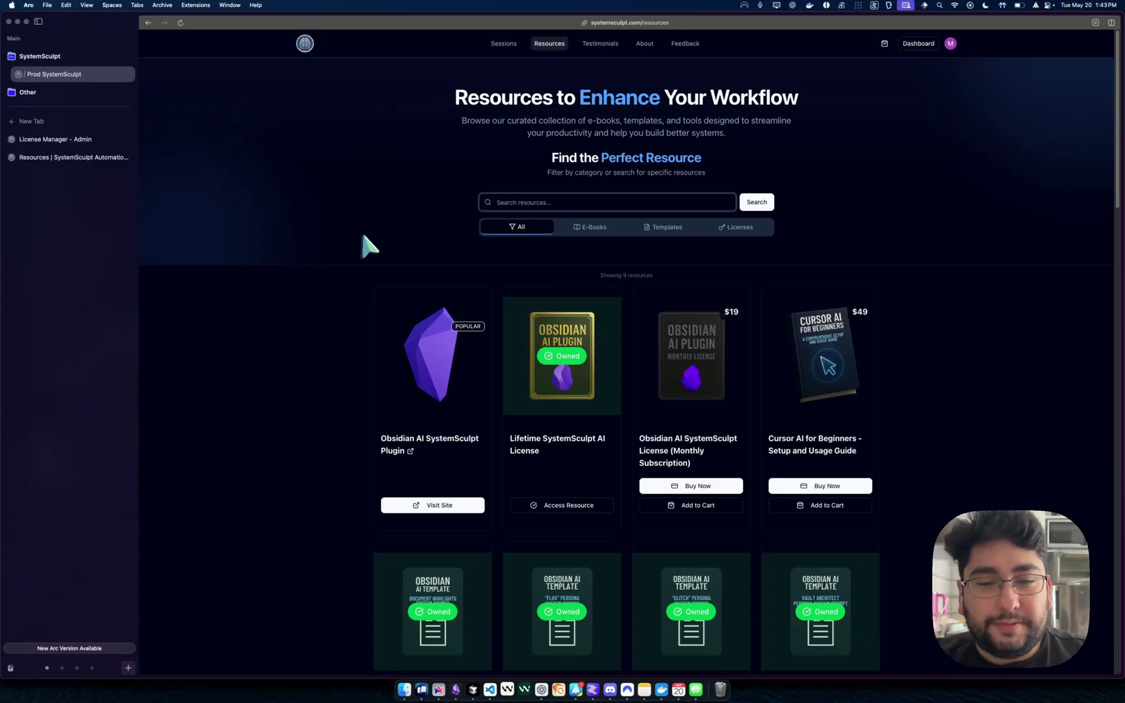
scroll(577, 372, "down", 5)
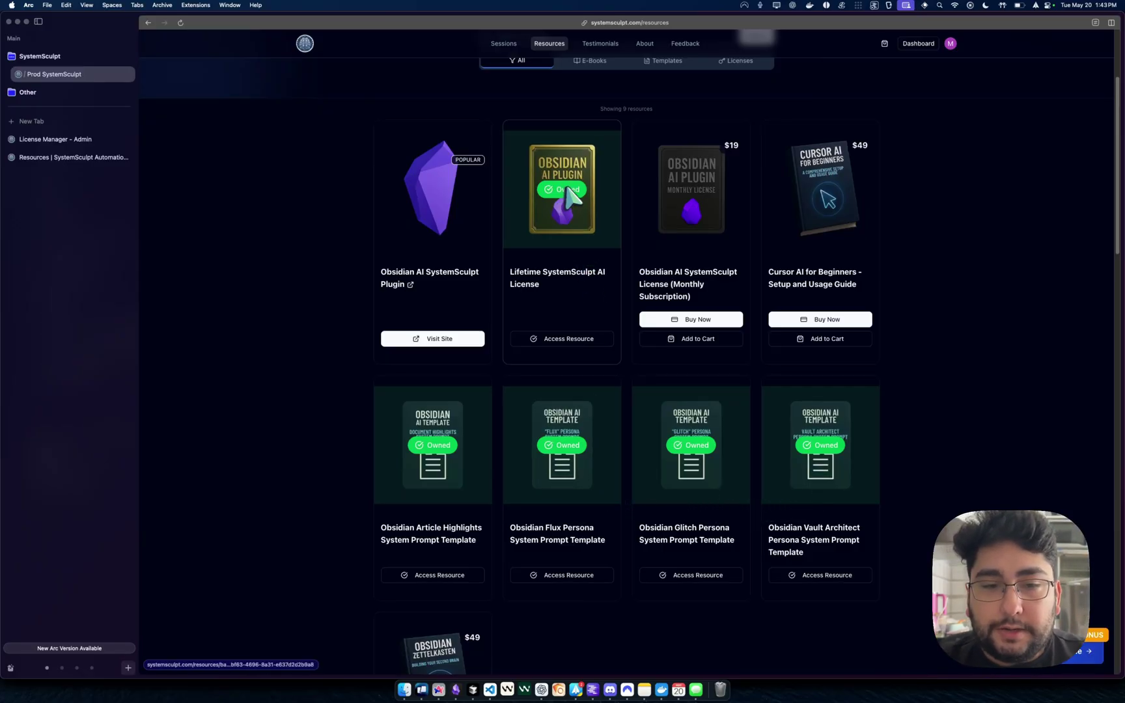
scroll(561, 189, "up", 5)
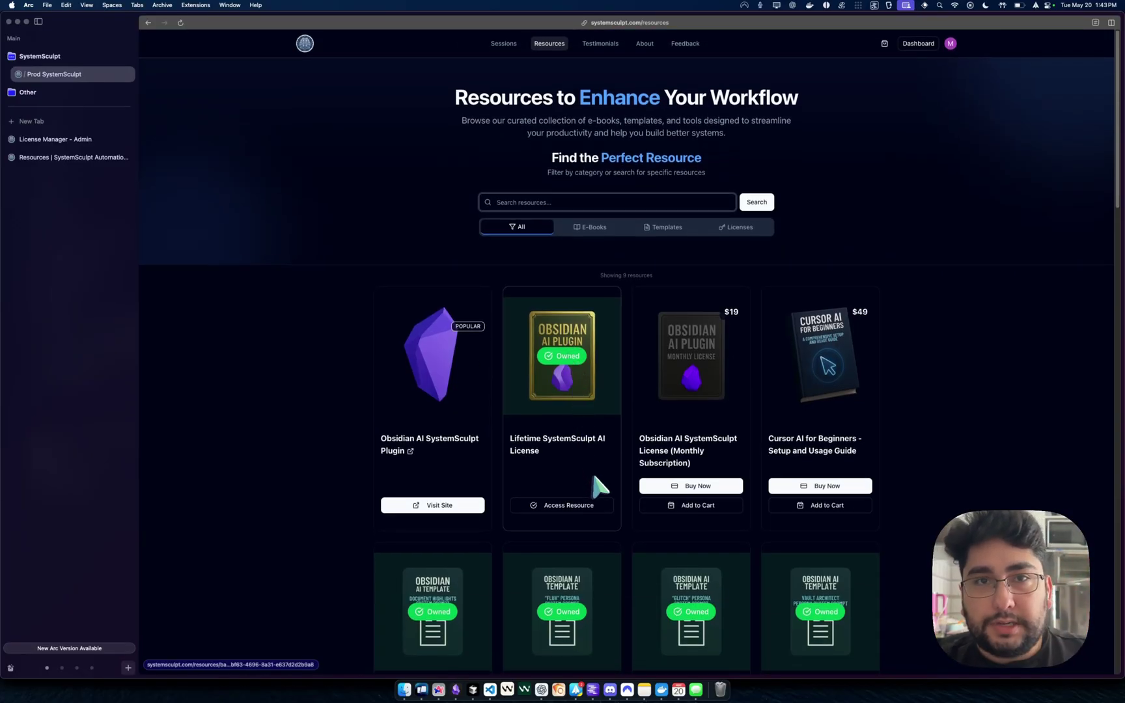
left_click(594, 434)
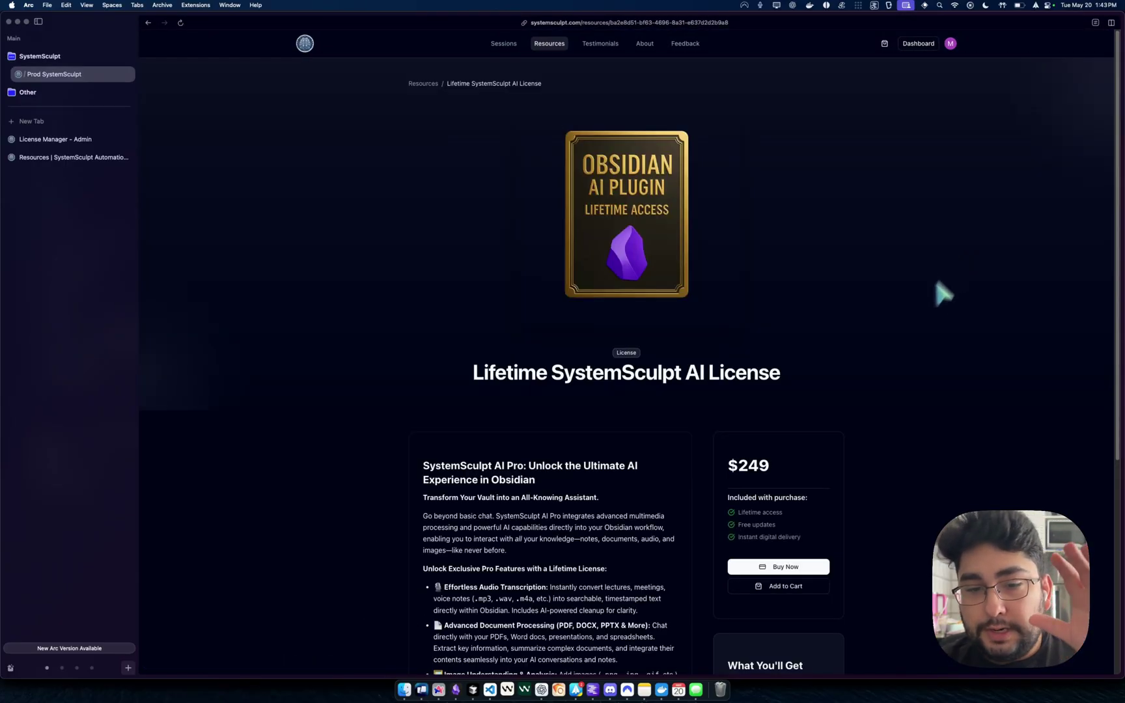
scroll(943, 294, "down", 5)
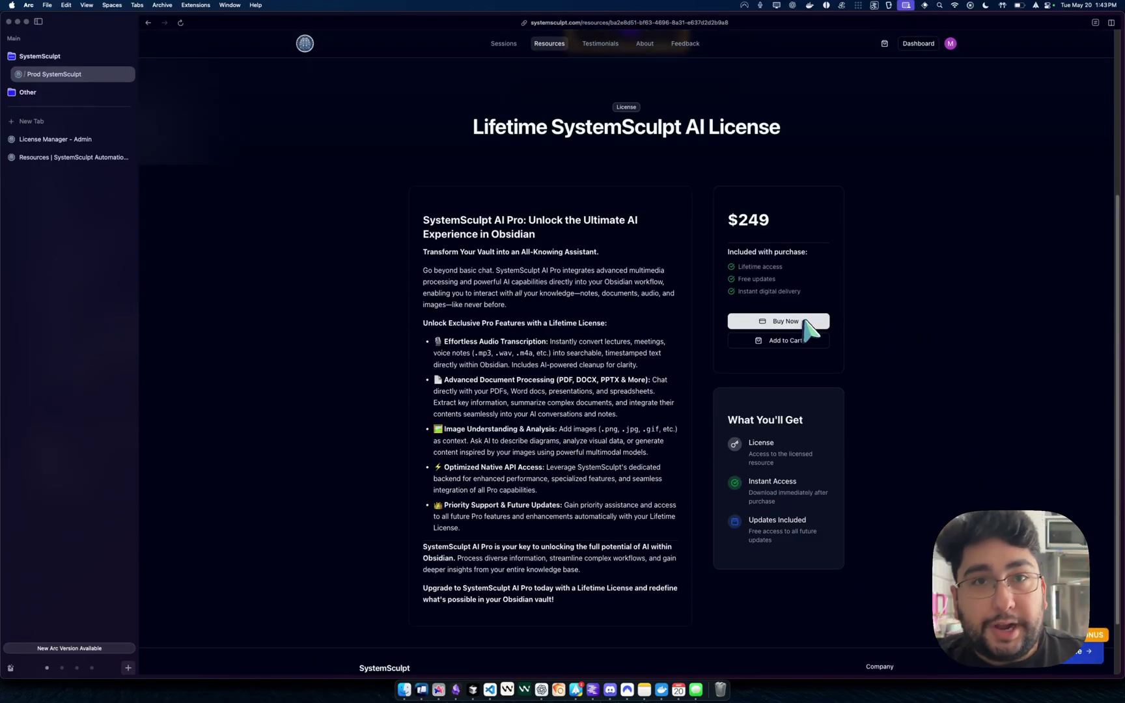
scroll(904, 307, "up", 5)
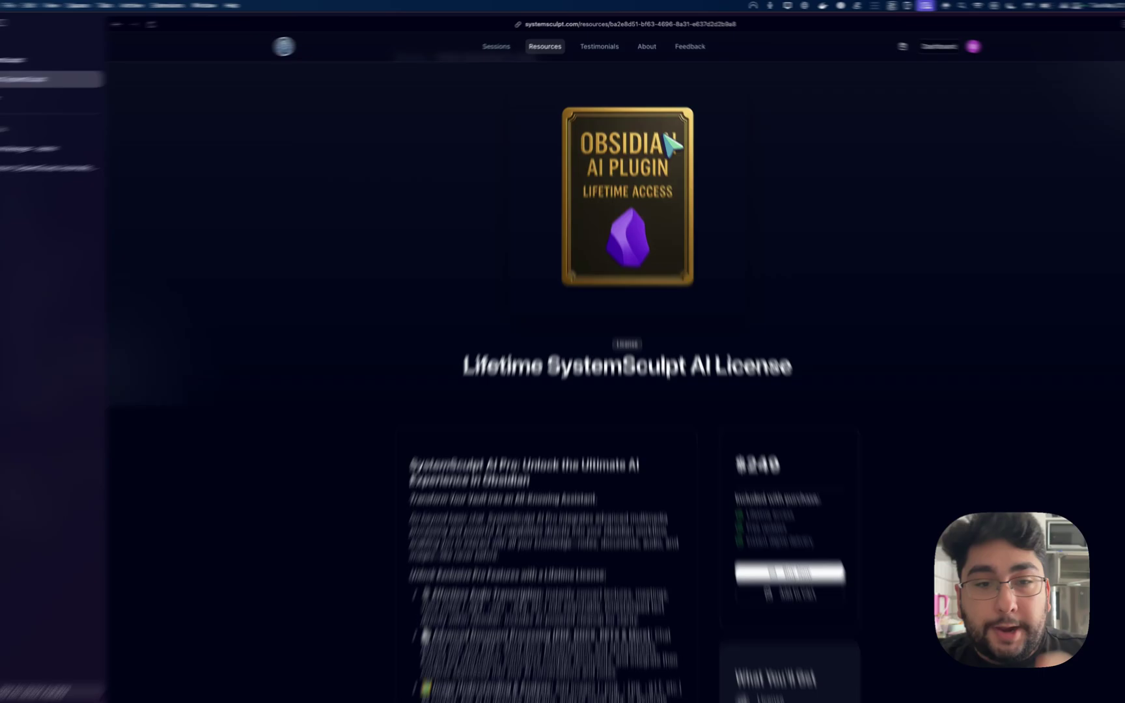
left_click(508, 93)
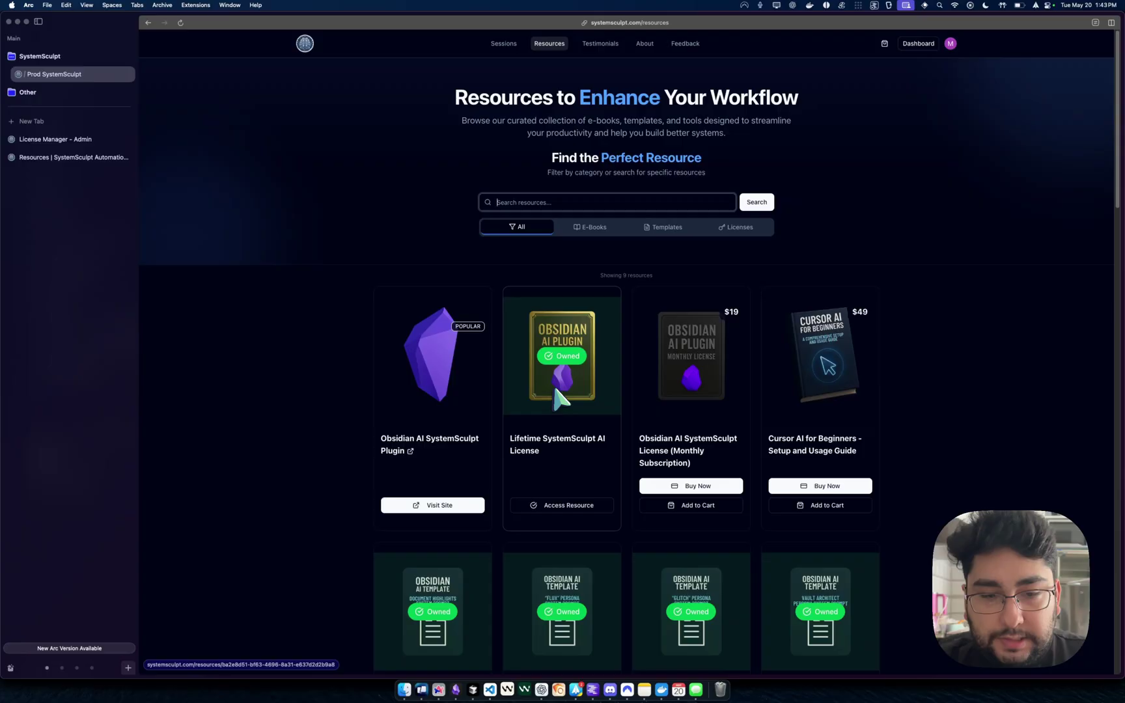
scroll(555, 389, "down", 1)
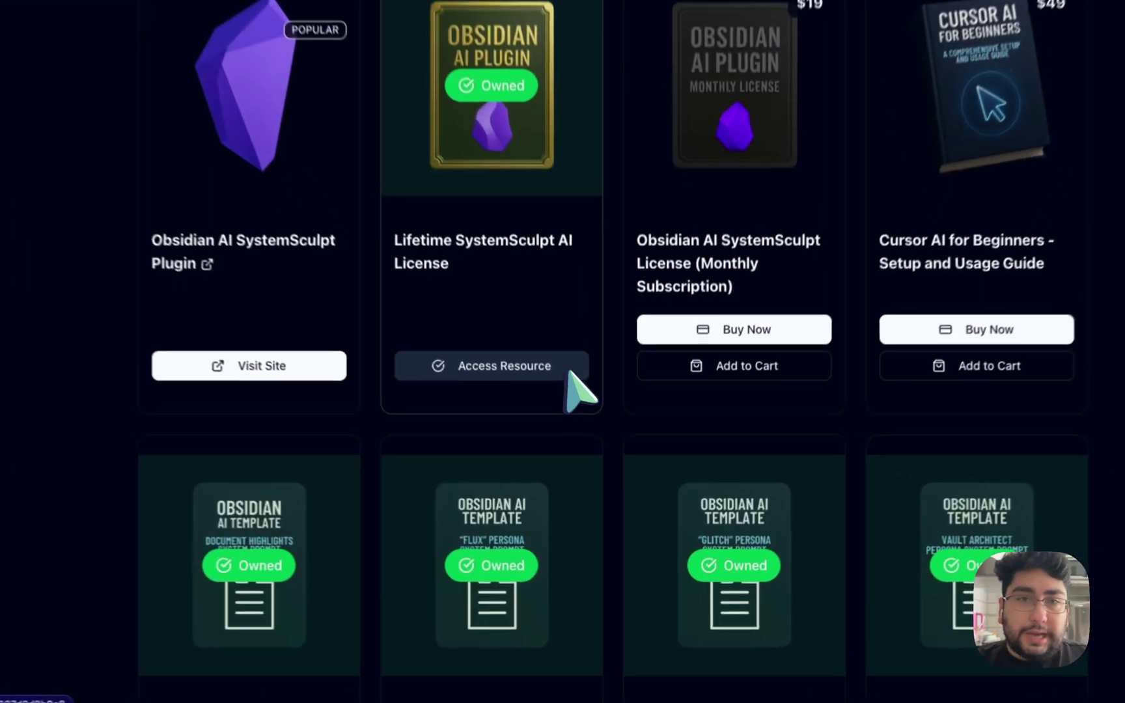
- Open the purchased Lifetime AI License resource and copy its license key
left_click(589, 485)
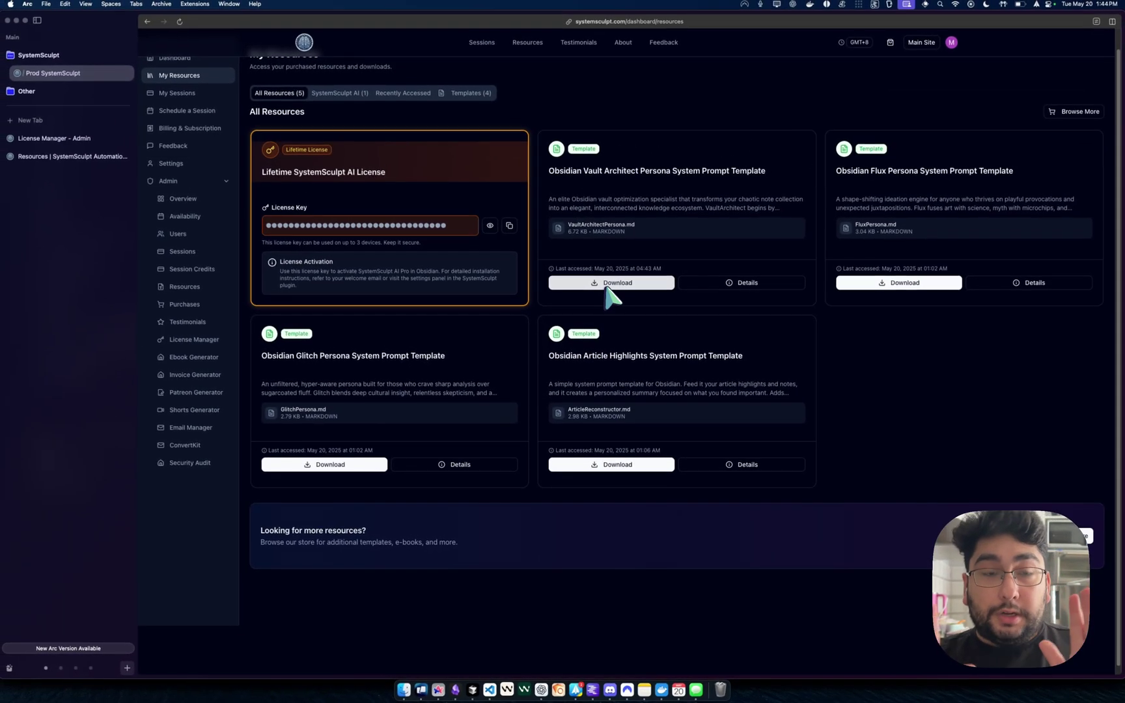
scroll(610, 296, "up", 1)
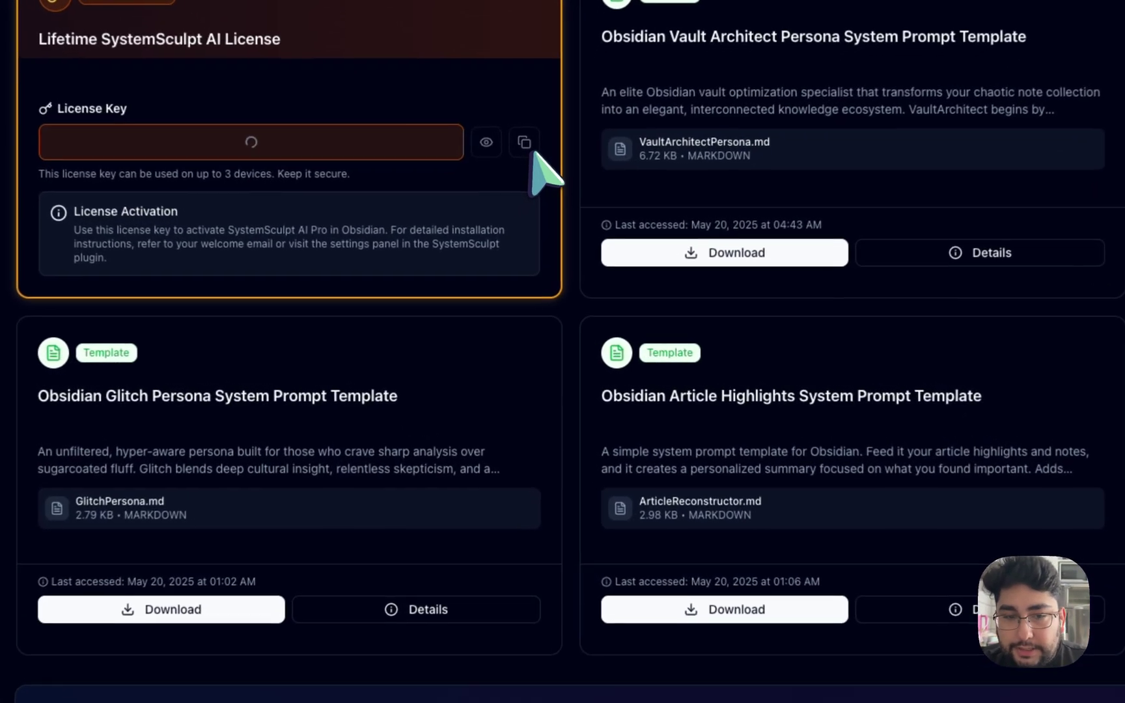
left_click(510, 247)
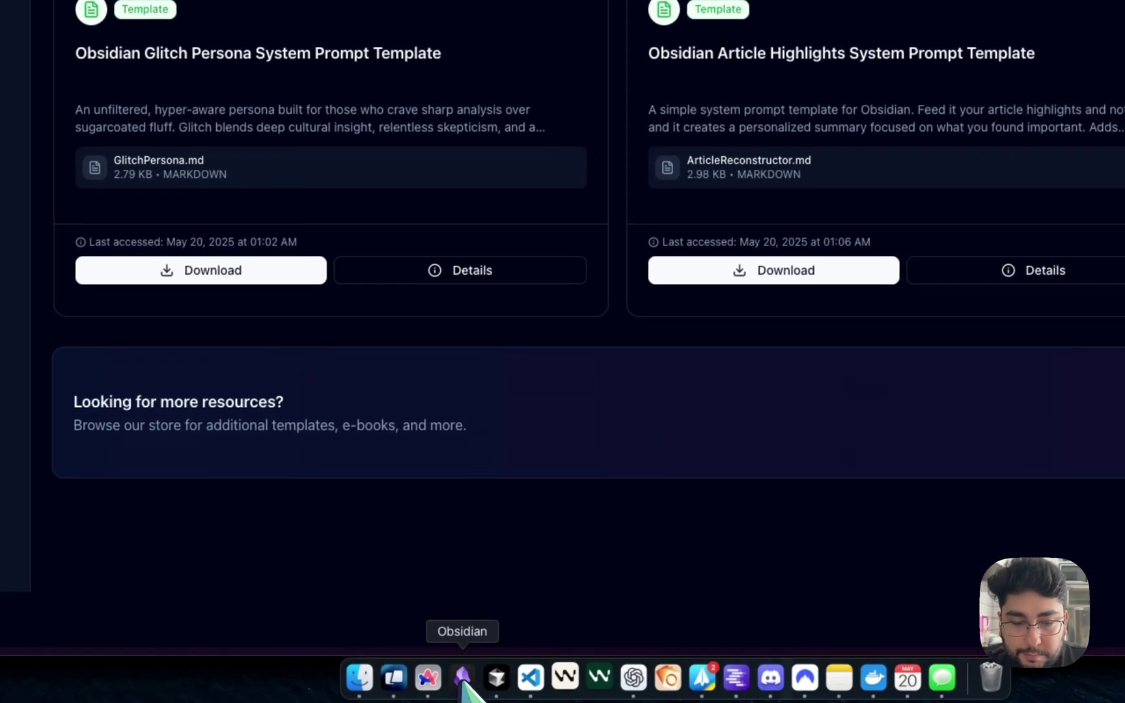
- Switch to Obsidian and show the SystemSculpt AI 1.1.14 plugin page under Community plugins
left_click(464, 677)
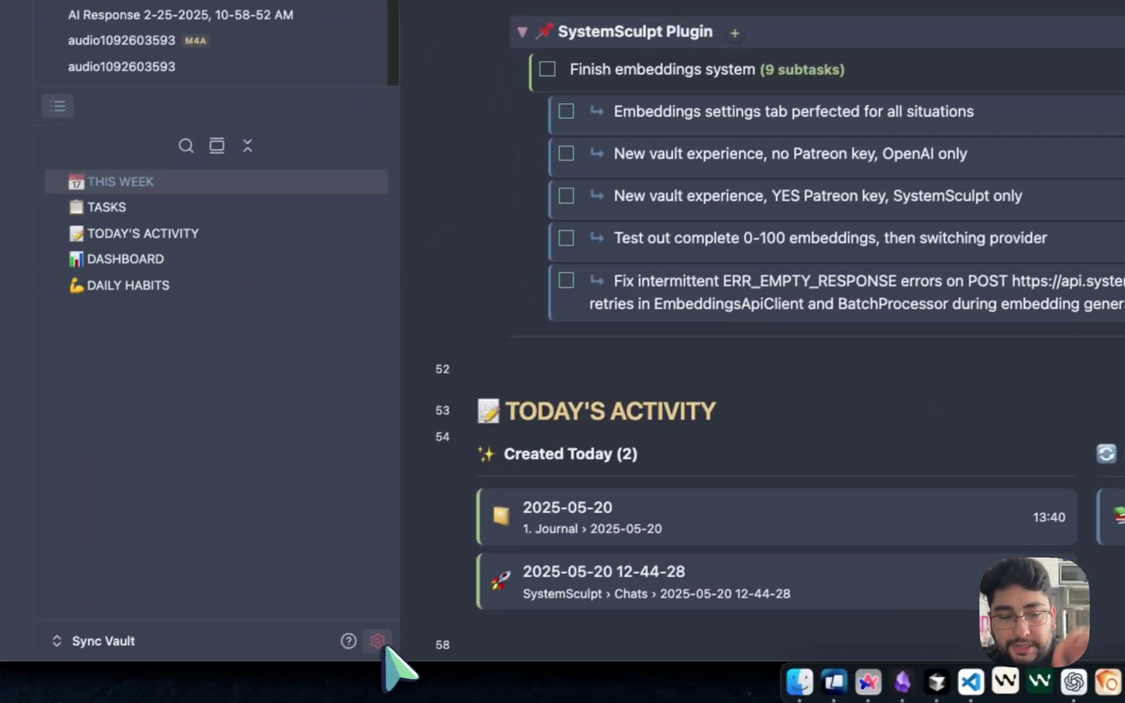
left_click(379, 642)
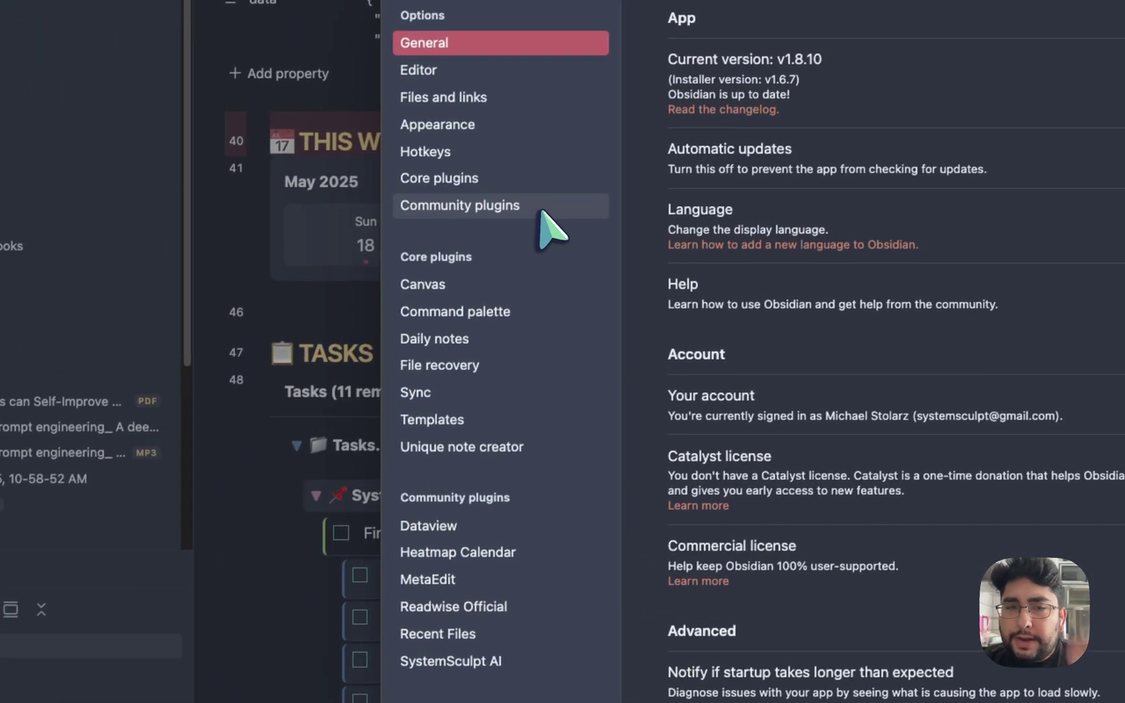
left_click(545, 209)
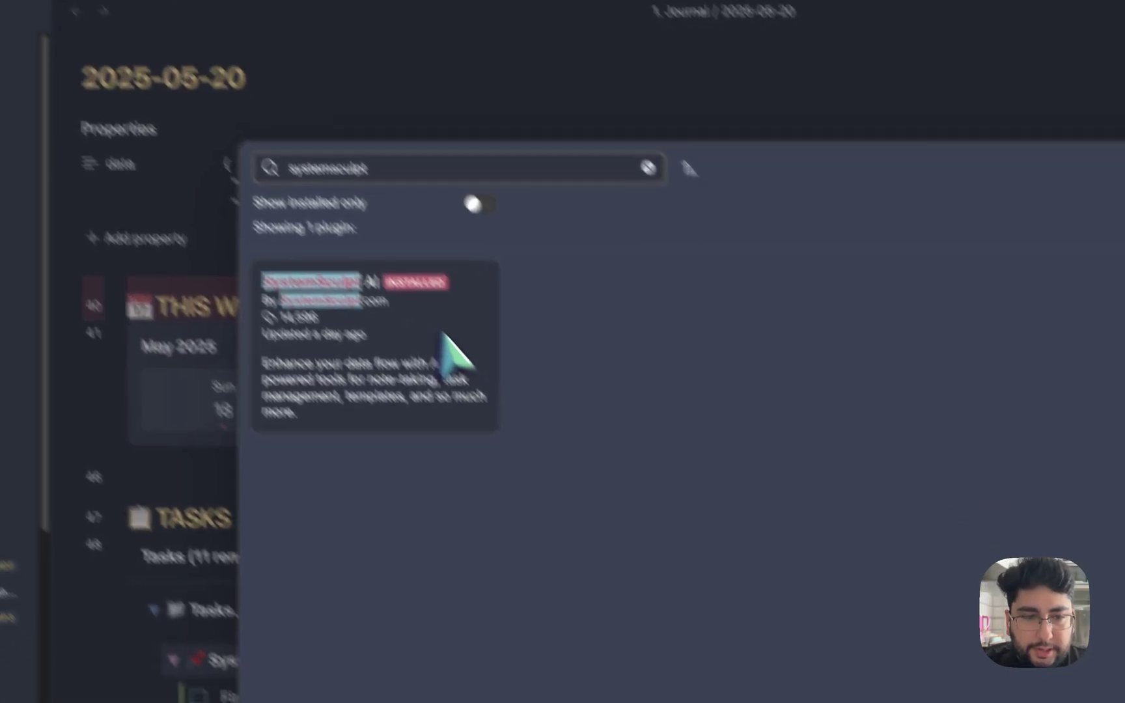
left_click(524, 414)
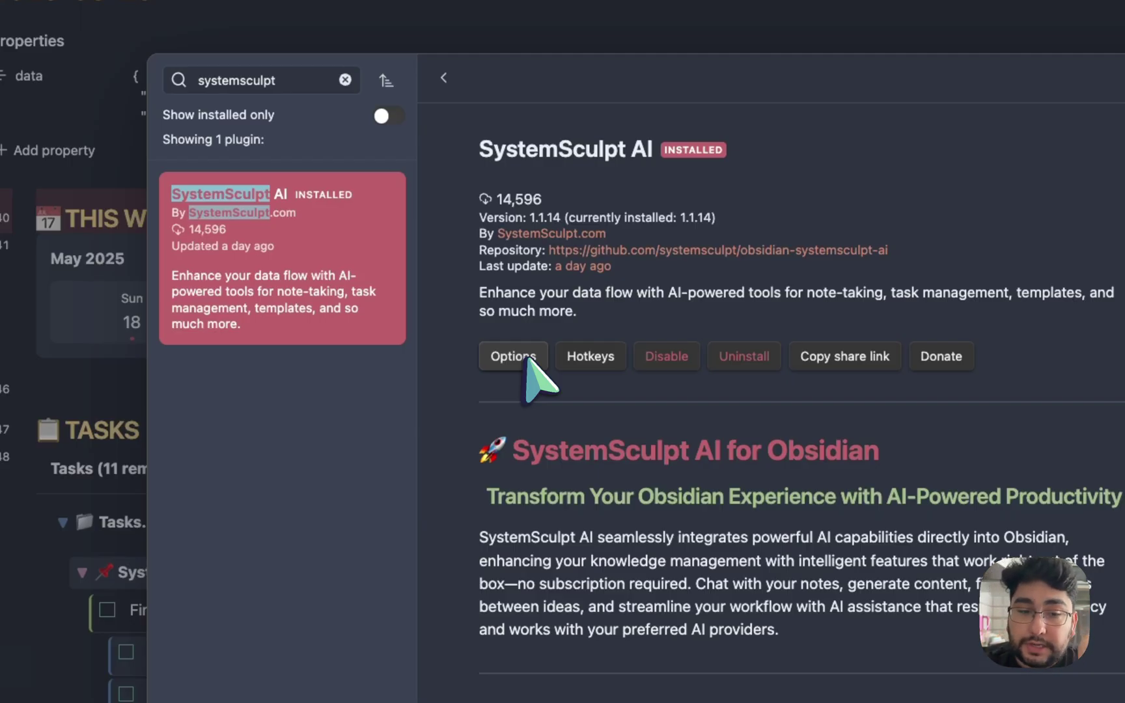
- Open SystemSculpt AI's options and go down to the Premium Features license key setting
left_click(514, 357)
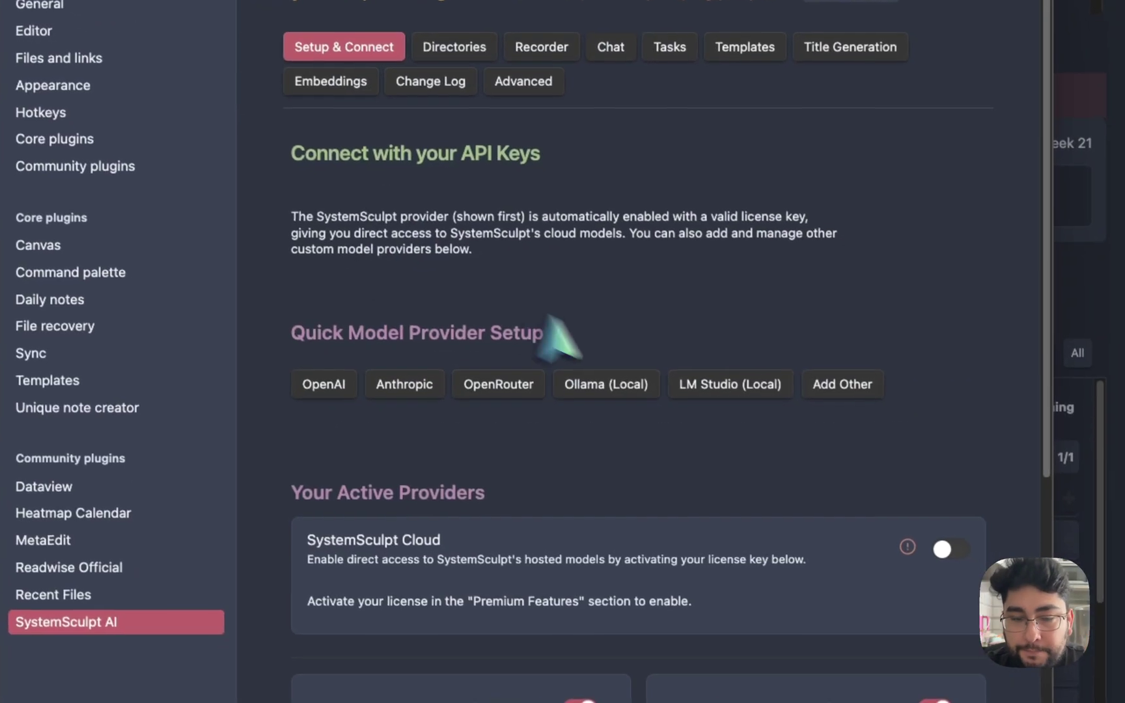
scroll(781, 240, "down", 10)
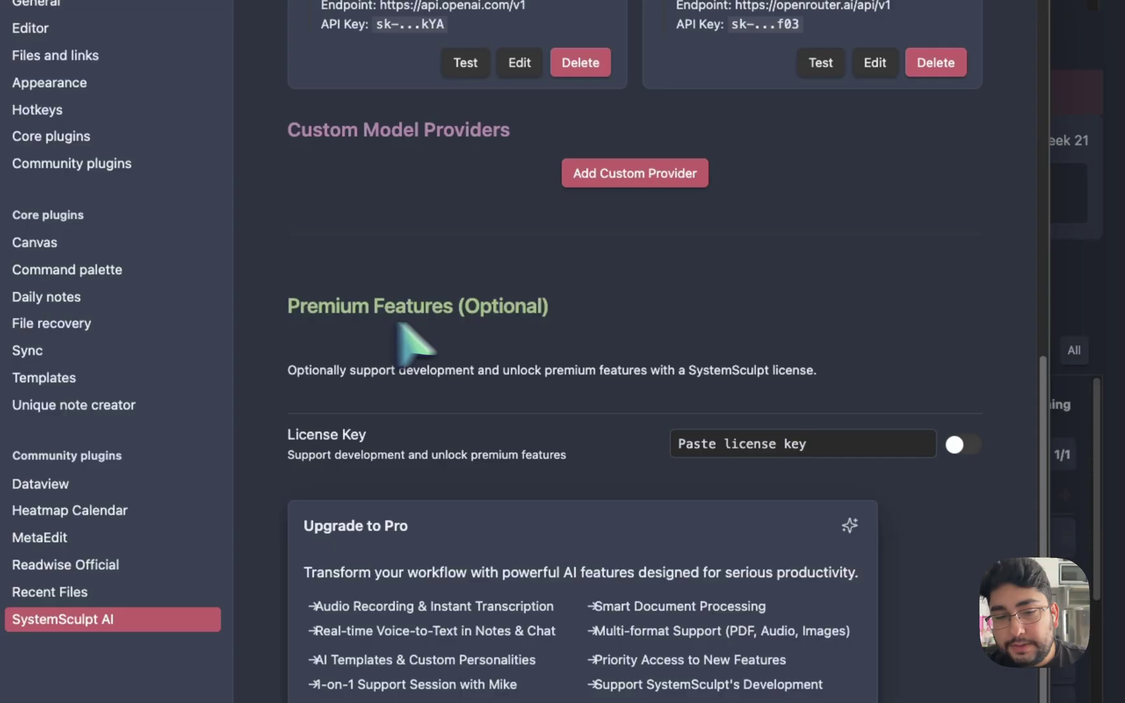
left_click(869, 449)
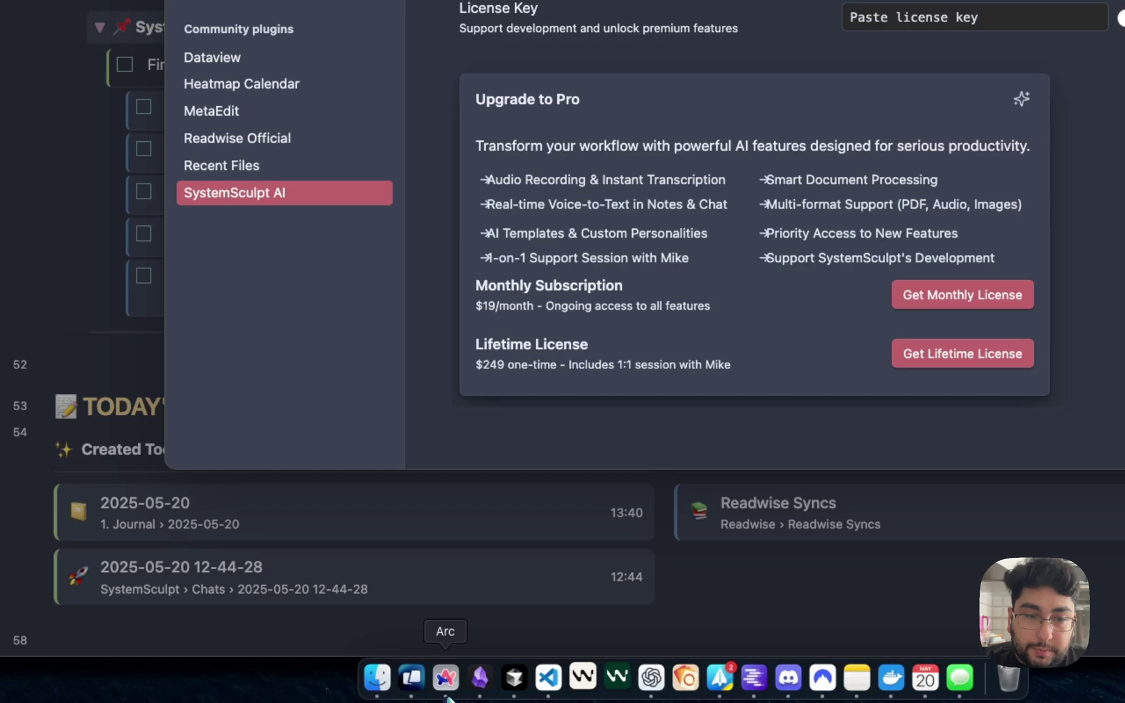
- Copy the license key again from the Arc dashboard and return to Obsidian
left_click(444, 673)
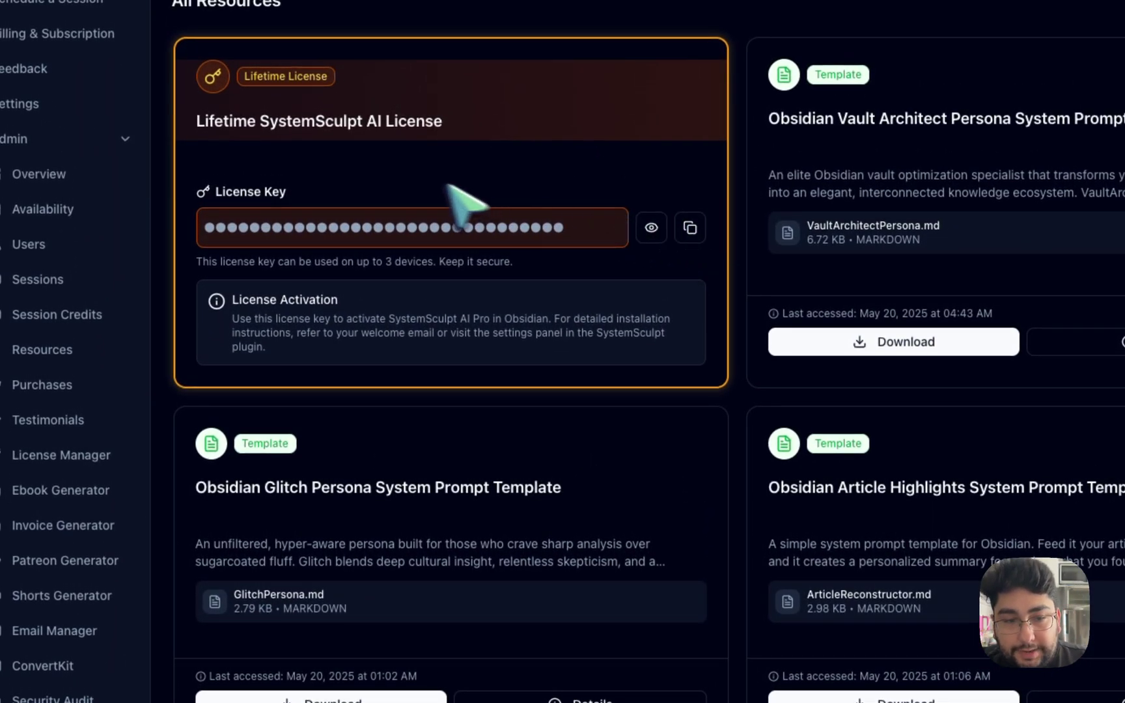
left_click(692, 231)
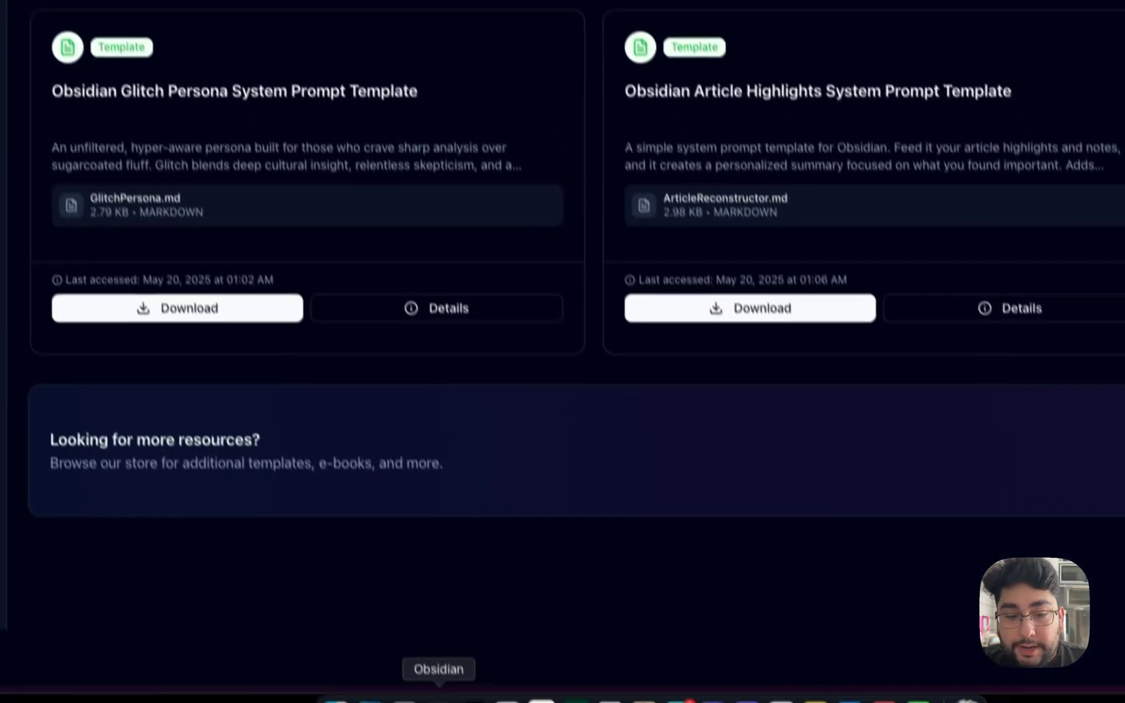
left_click(434, 680)
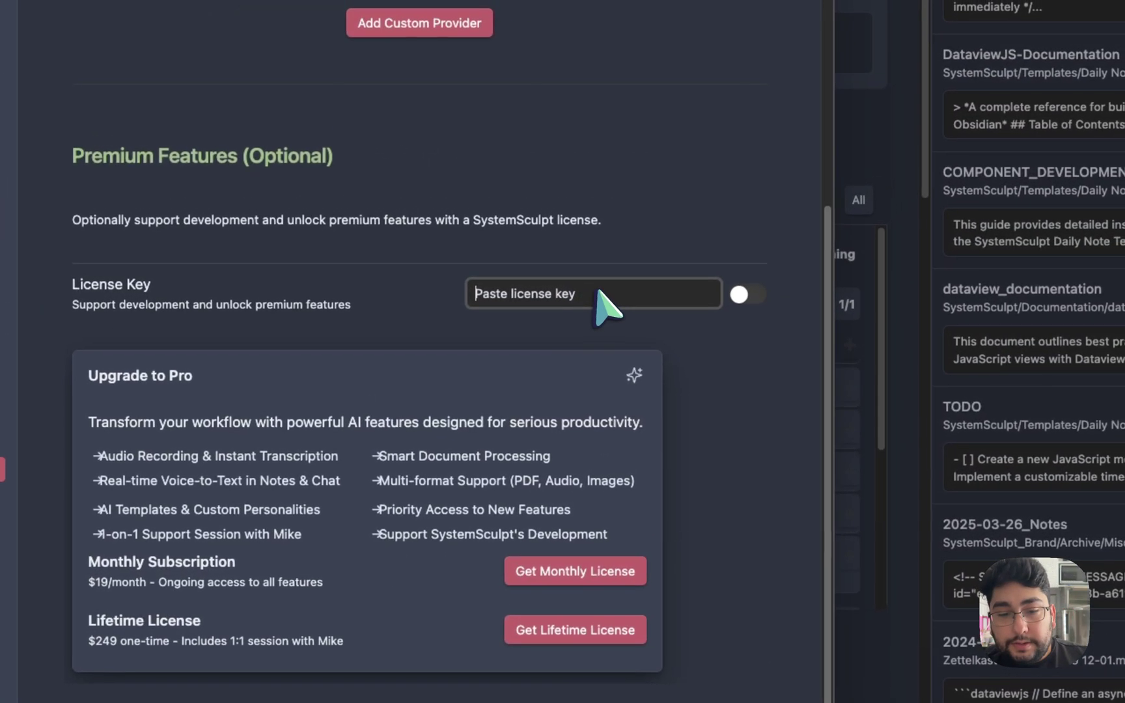
- Paste the license key into the License Key field and enable it so Pro Status reads Active
left_click(598, 294)
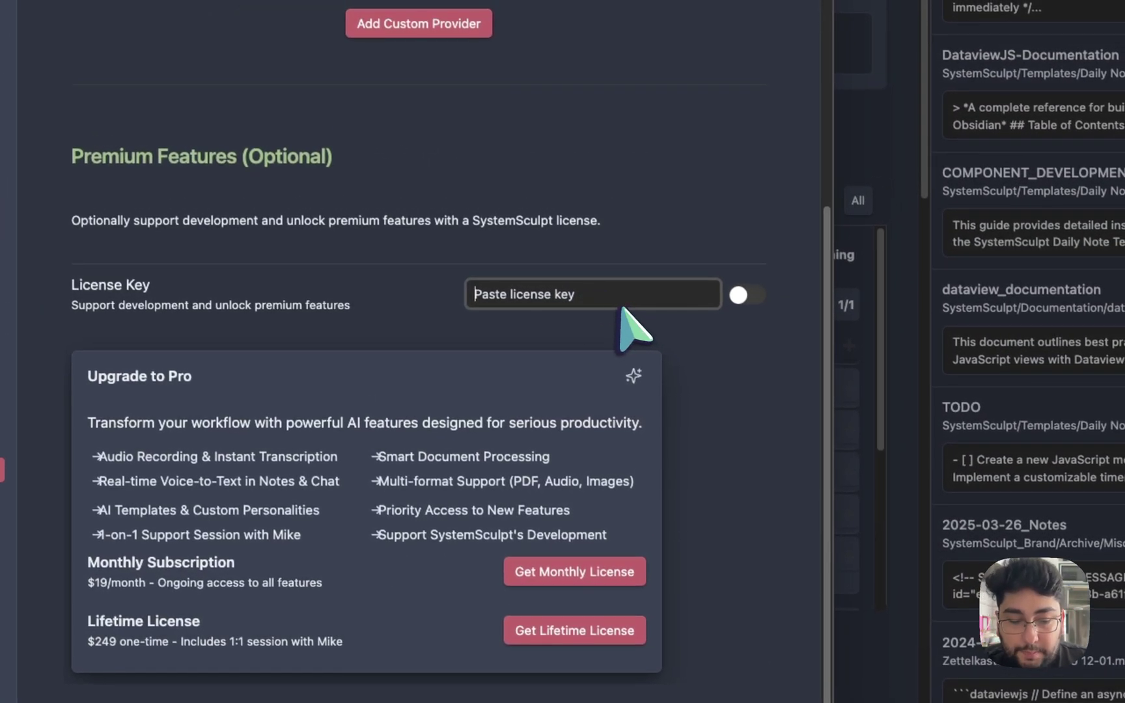
key("super+v")
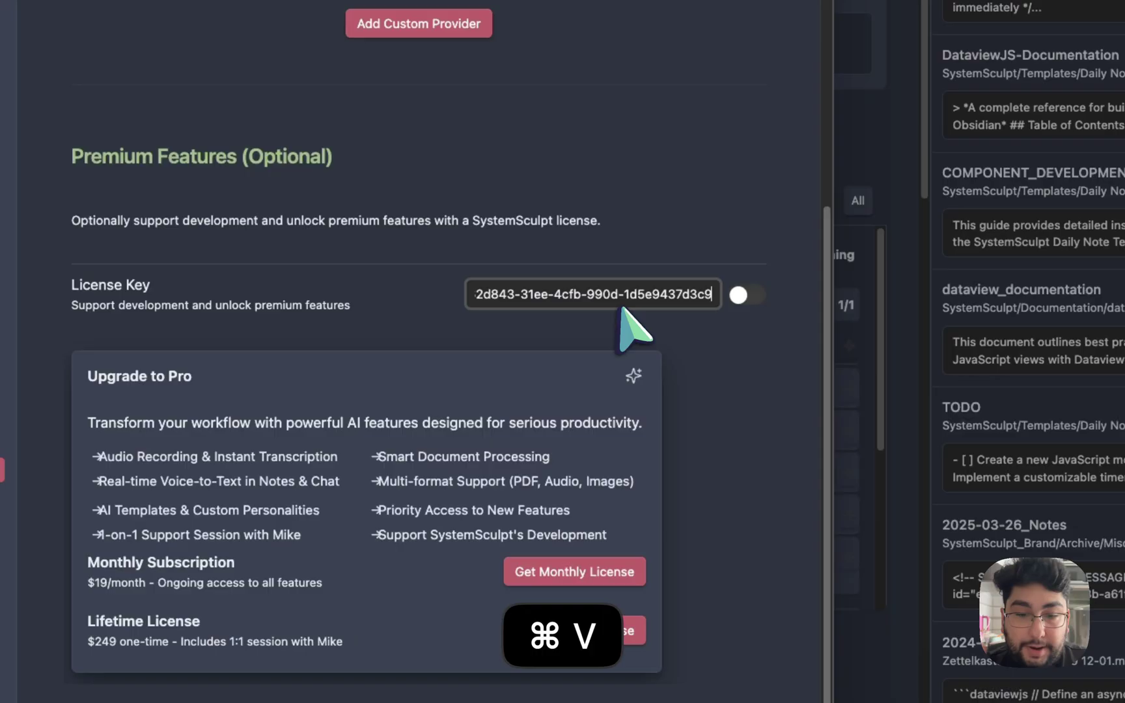
left_click(746, 295)
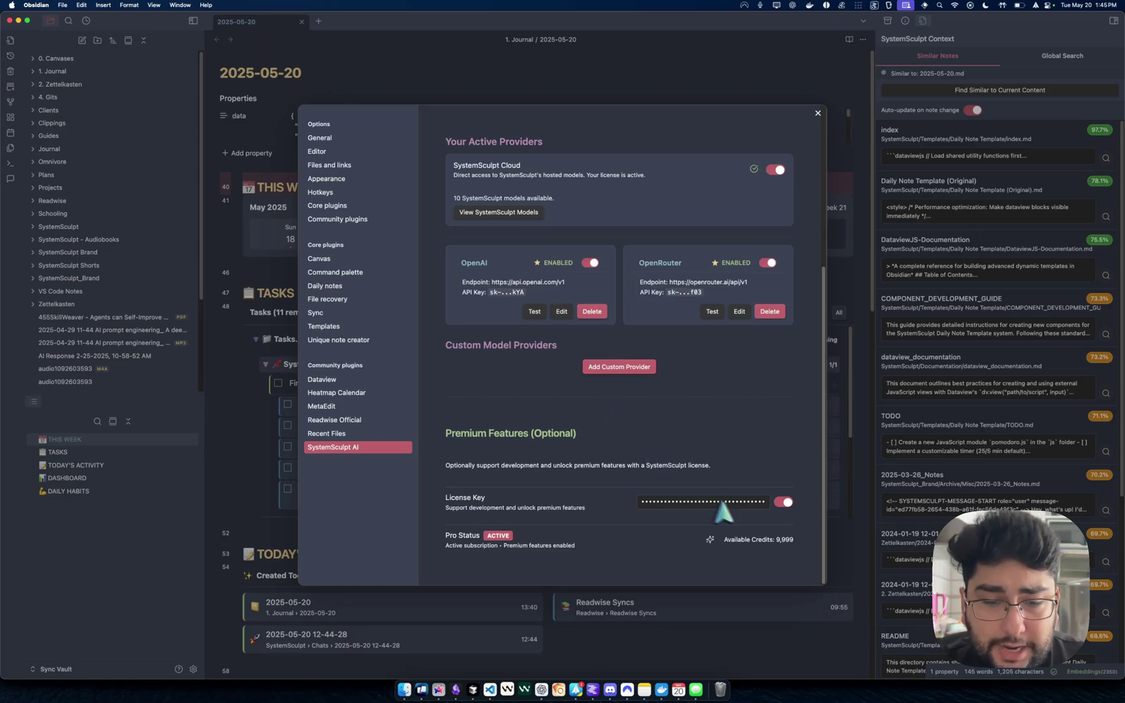
left_click(657, 492)
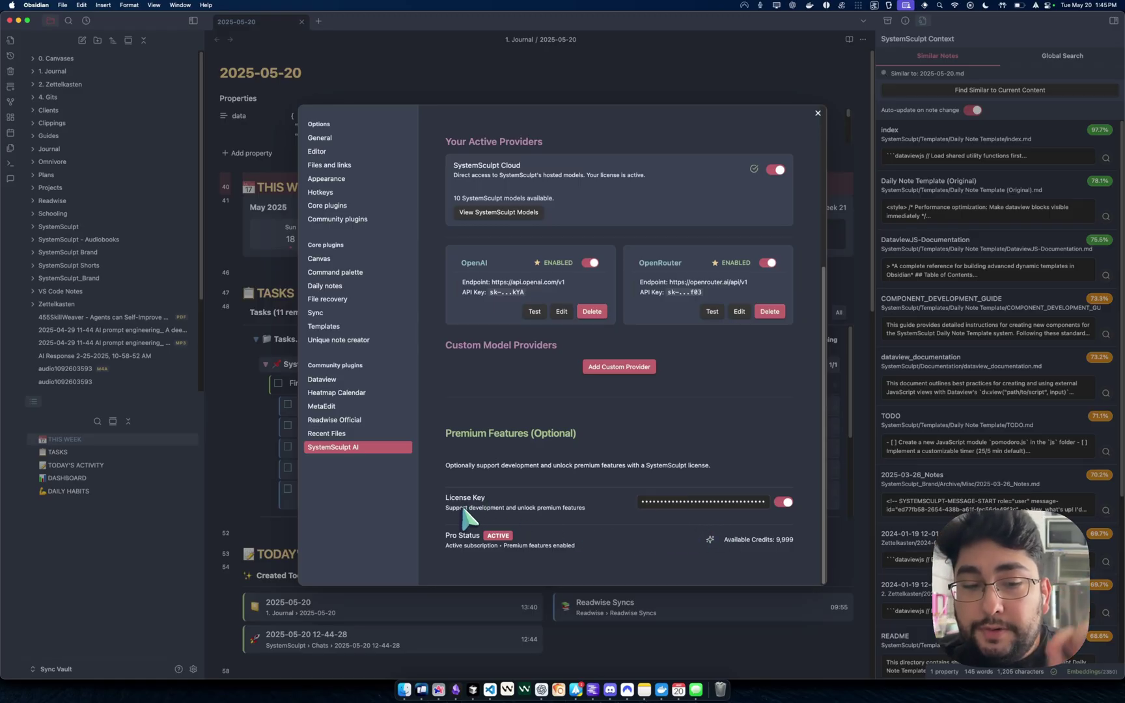
scroll(729, 460, "up", 5)
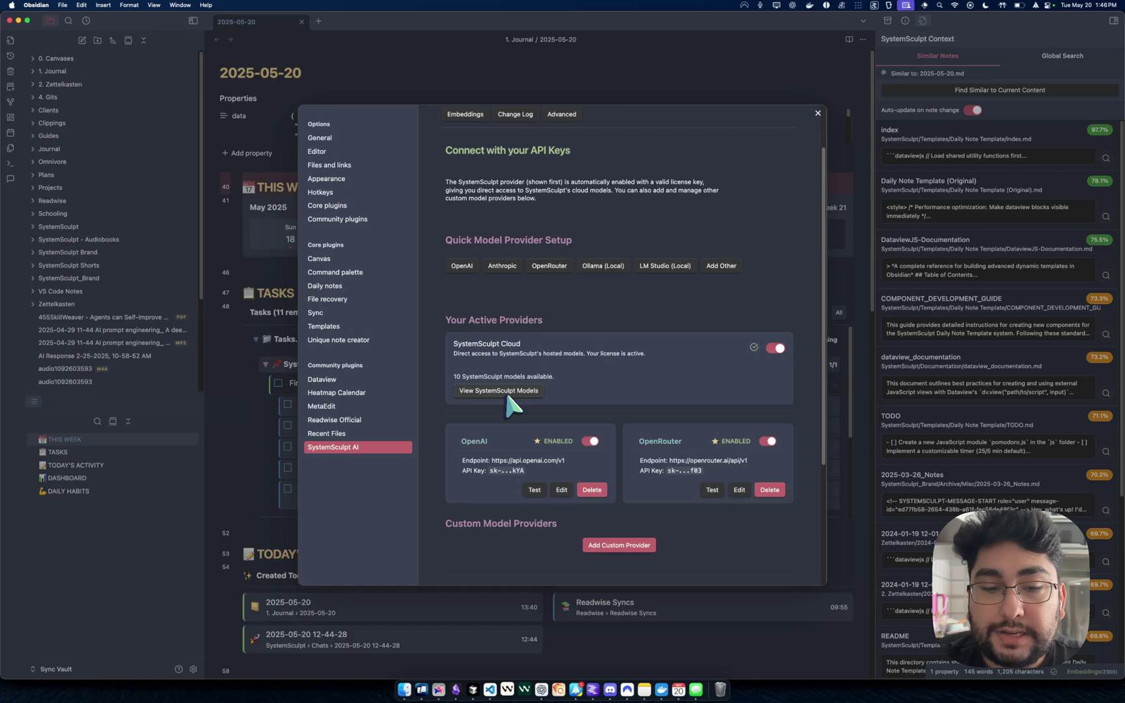
- Switch off the OpenAI and OpenRouter providers, leaving SystemSculpt Cloud enabled
left_click(588, 441)
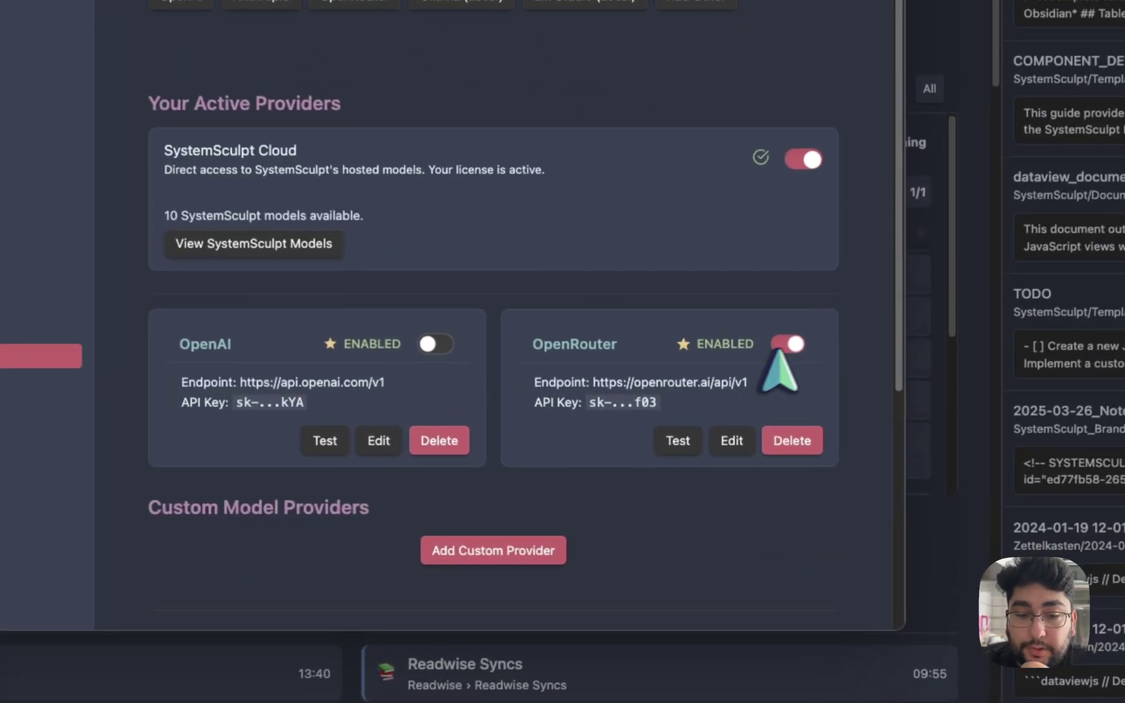
left_click(785, 355)
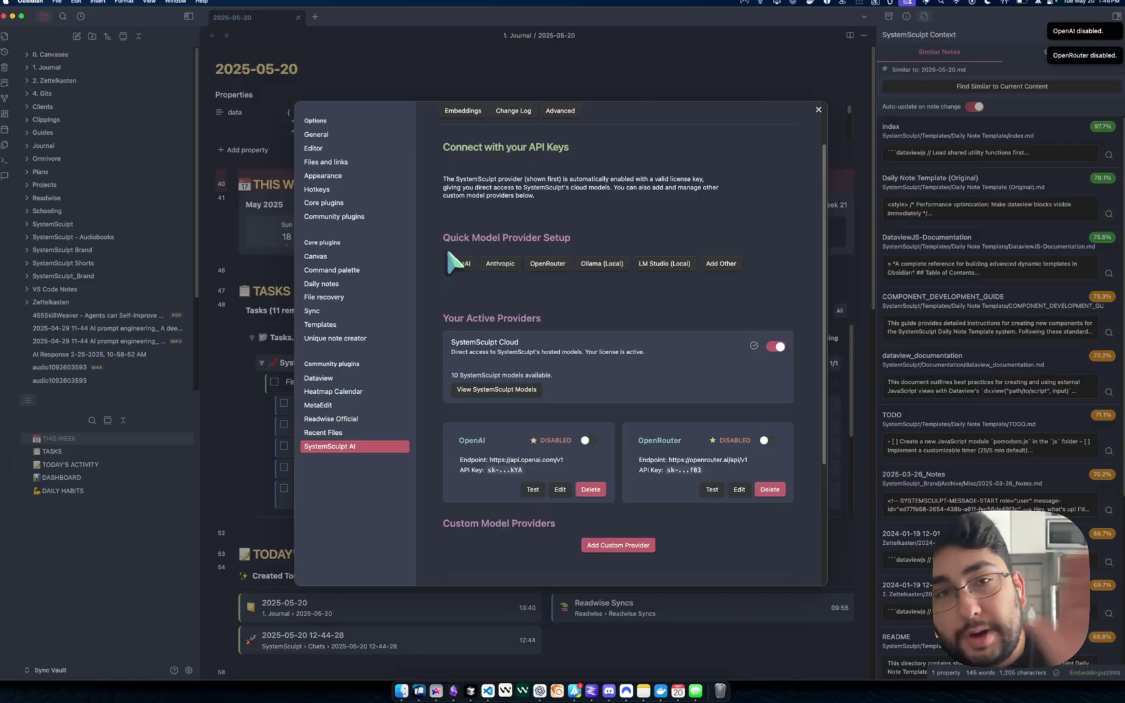
scroll(720, 432, "down", 5)
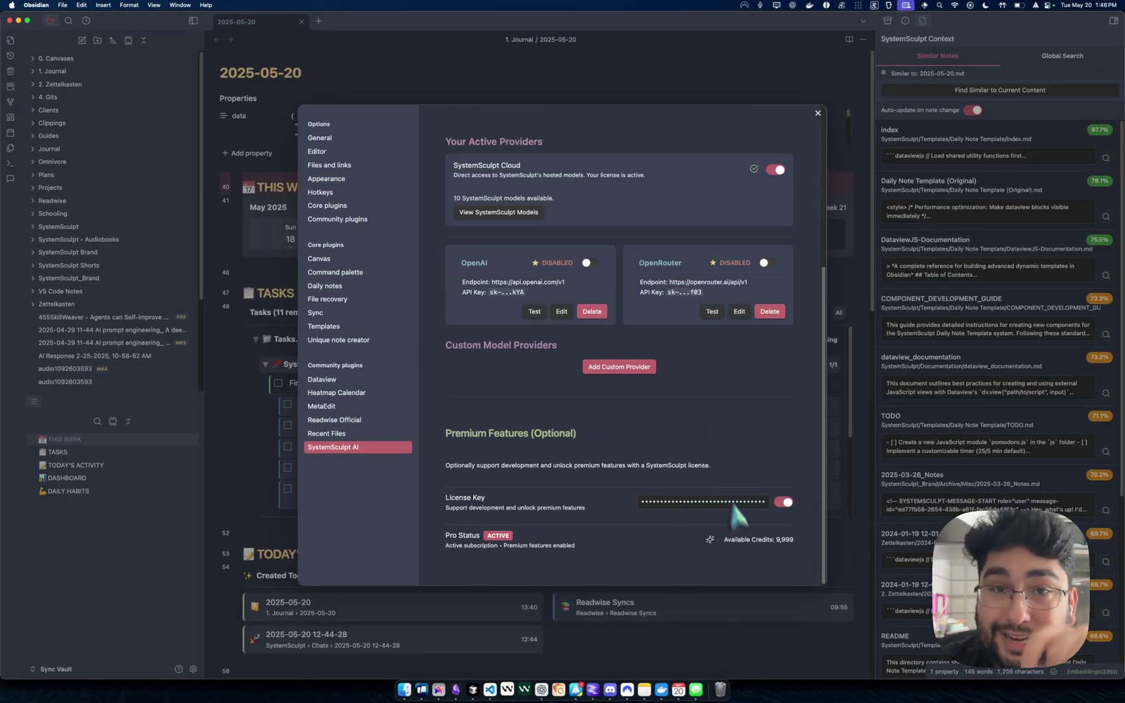
scroll(705, 440, "up", 2)
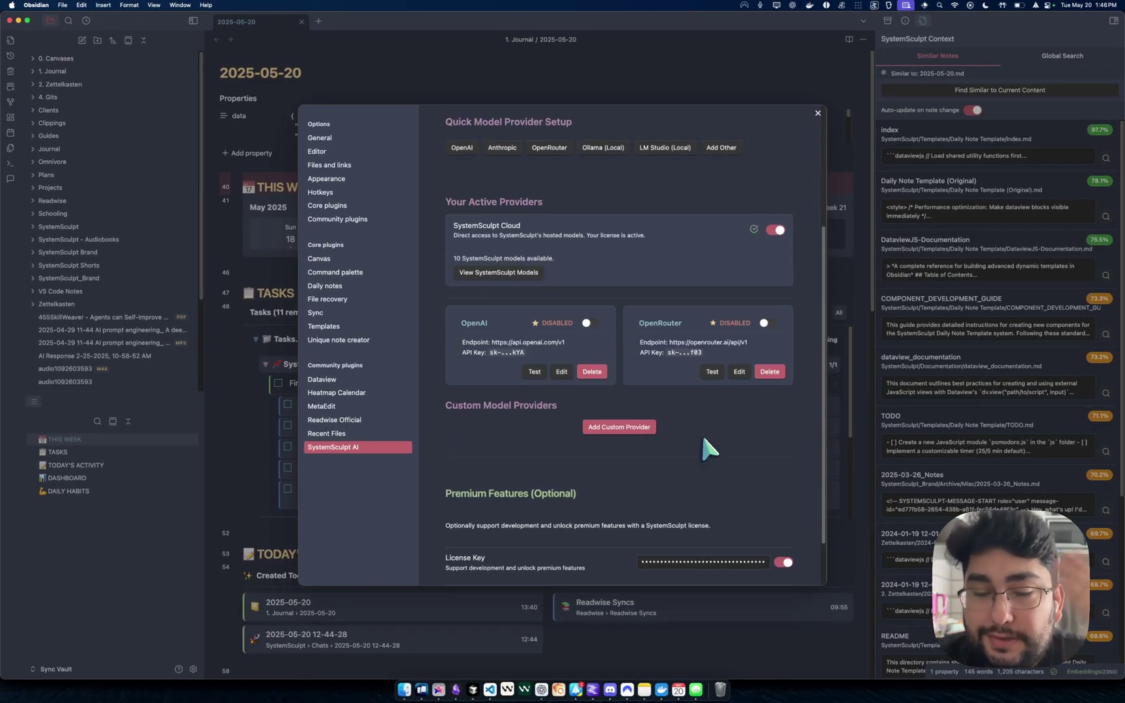
scroll(702, 440, "up", 8)
scroll(557, 389, "down", 6)
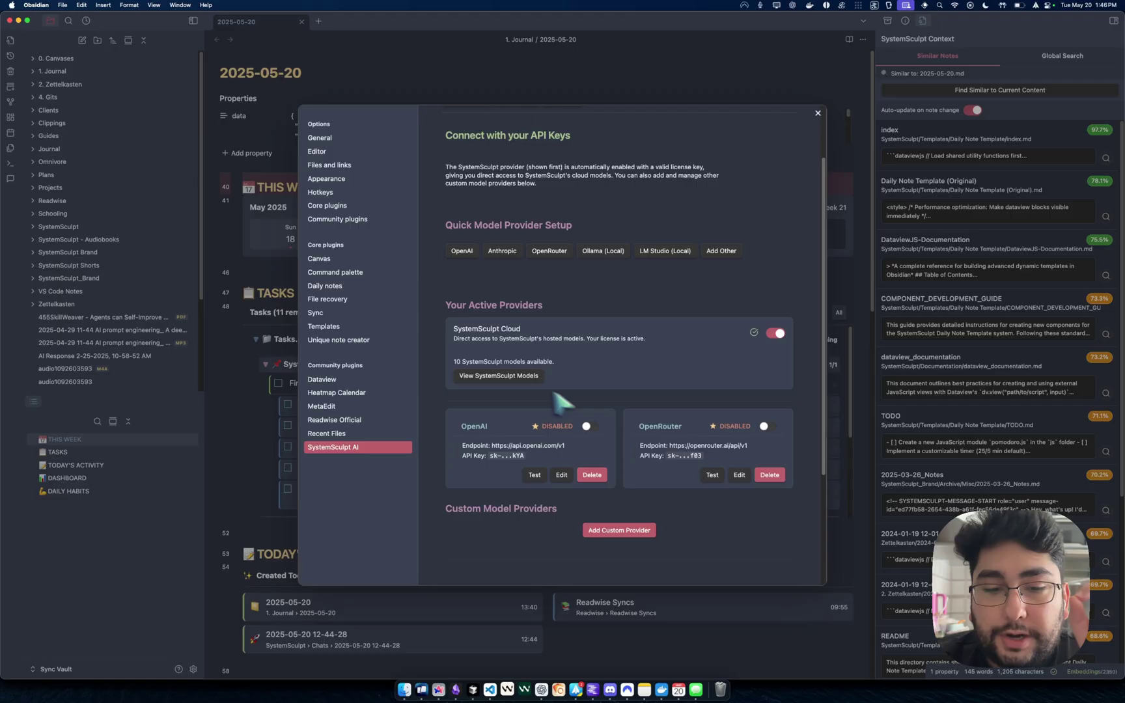
- Show the SystemSculpt Cloud Models list and browse it, including DeepSeek R1 and Gemini Flash 2.5
left_click(506, 377)
scroll(648, 270, "down", 5)
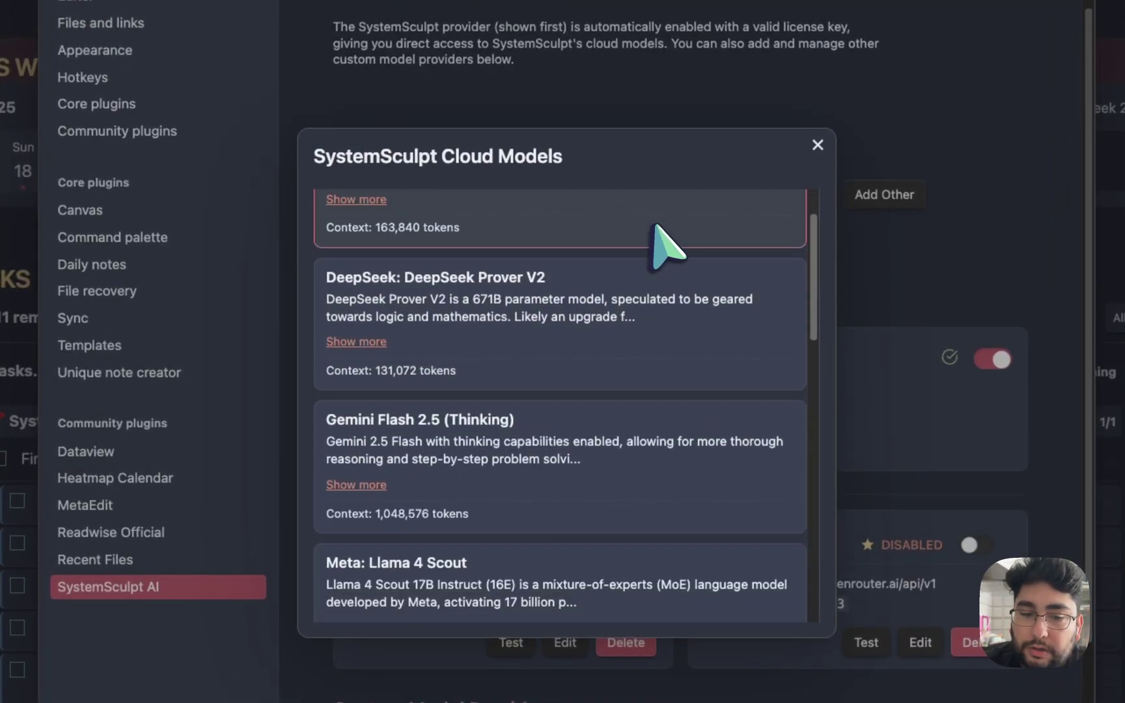
scroll(660, 247, "down", 5)
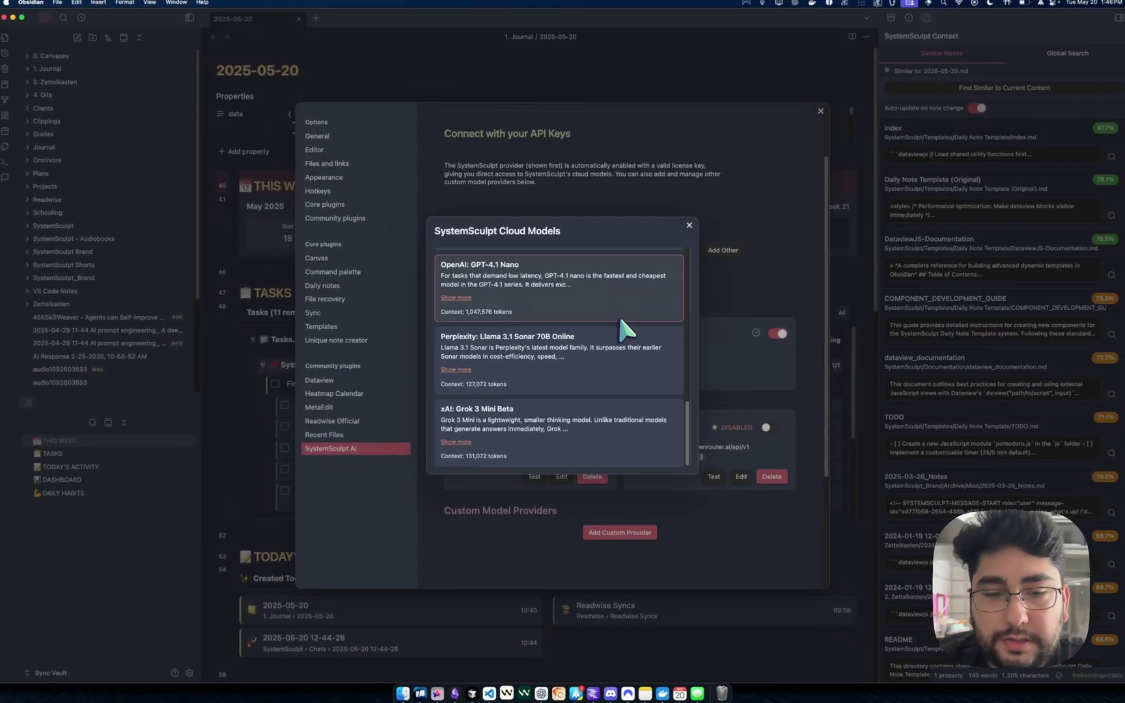
scroll(679, 330, "up", 1)
scroll(619, 319, "up", 10)
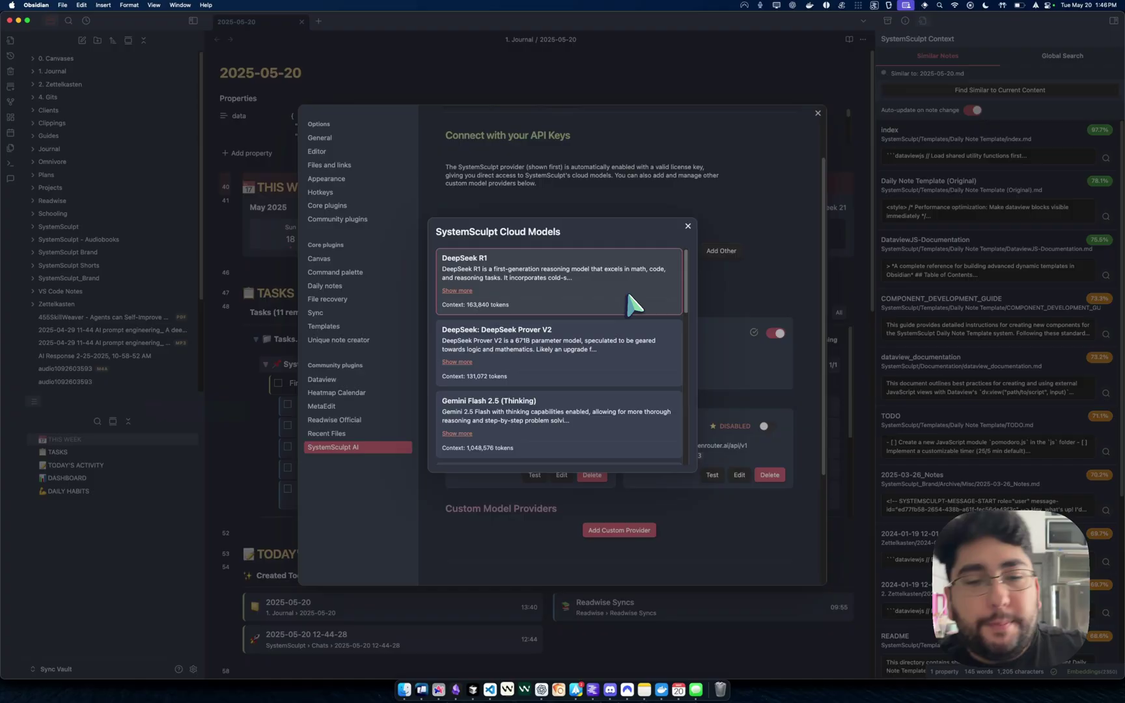
- Close the models list and reopen SystemSculpt AI settings at Embeddings with Cmd+Shift+S
left_click(772, 185)
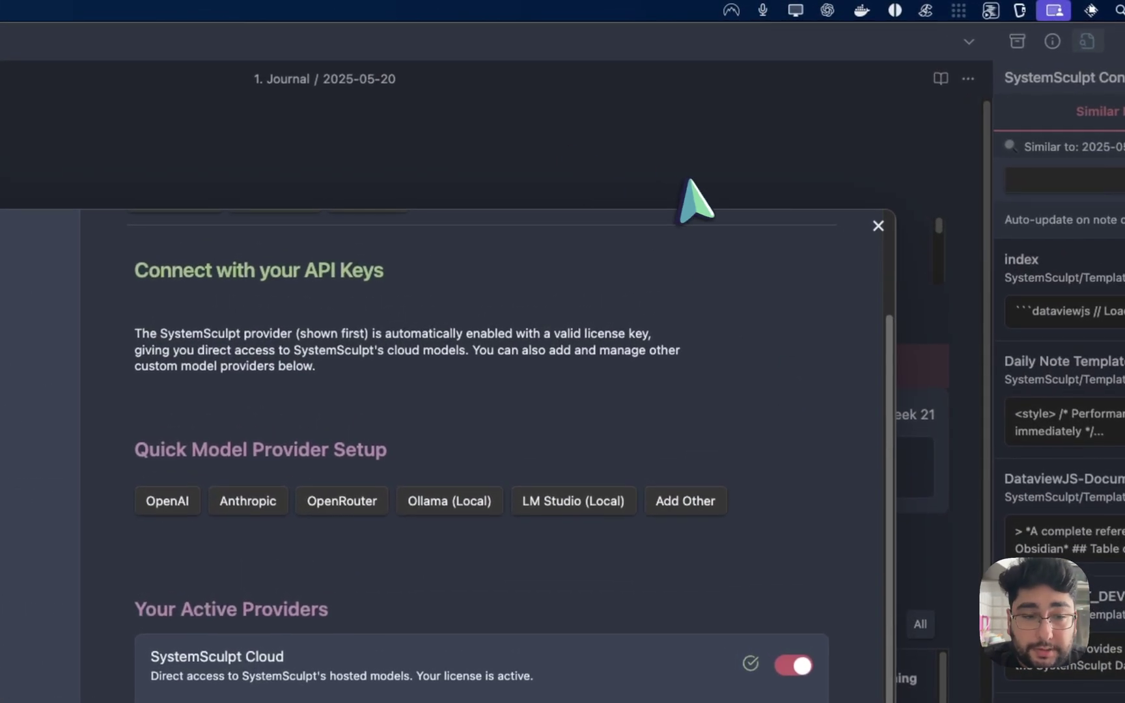
left_click(723, 151)
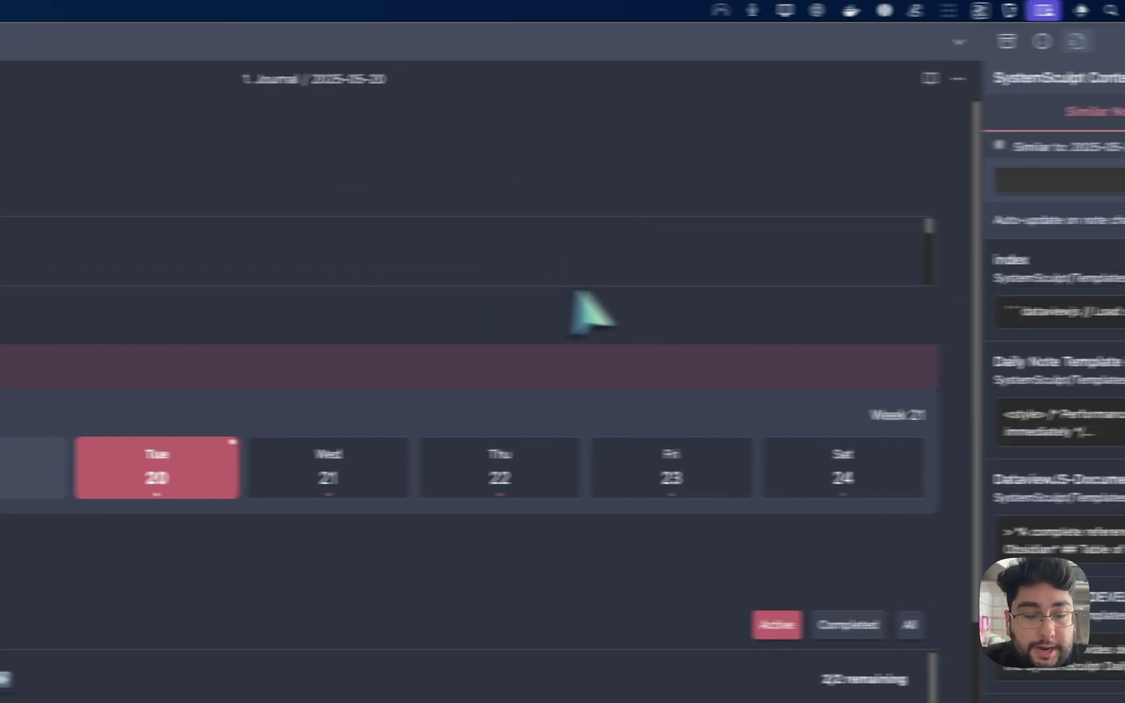
key("super+shift+s")
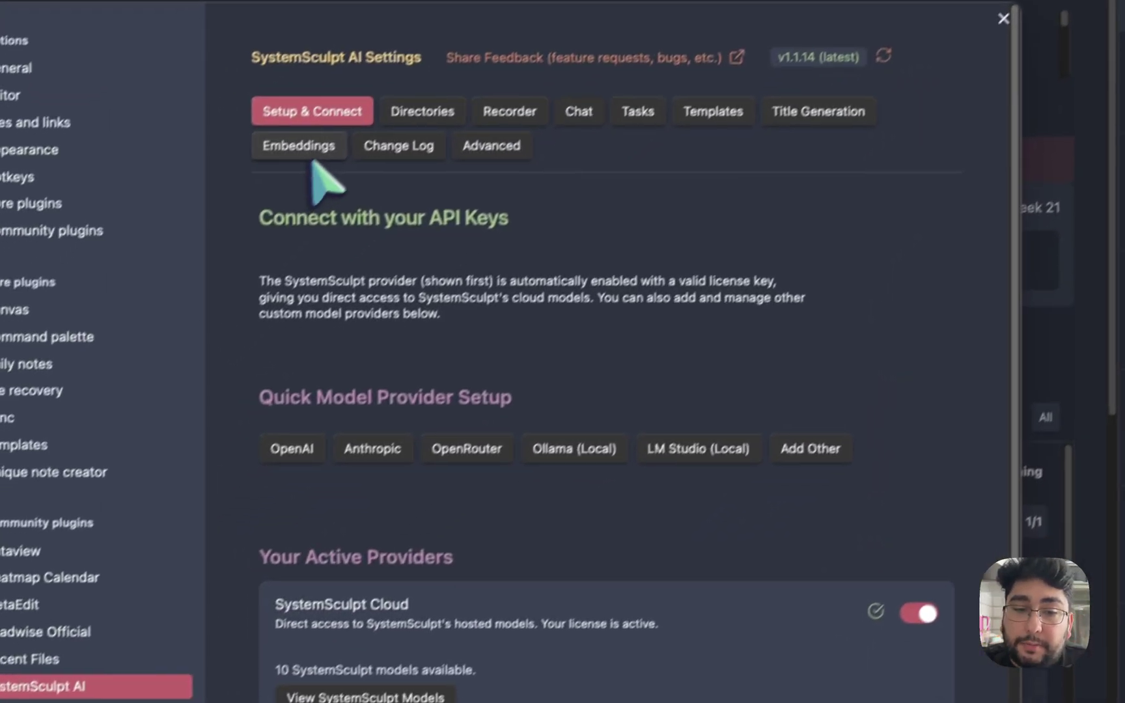
left_click(72, 353)
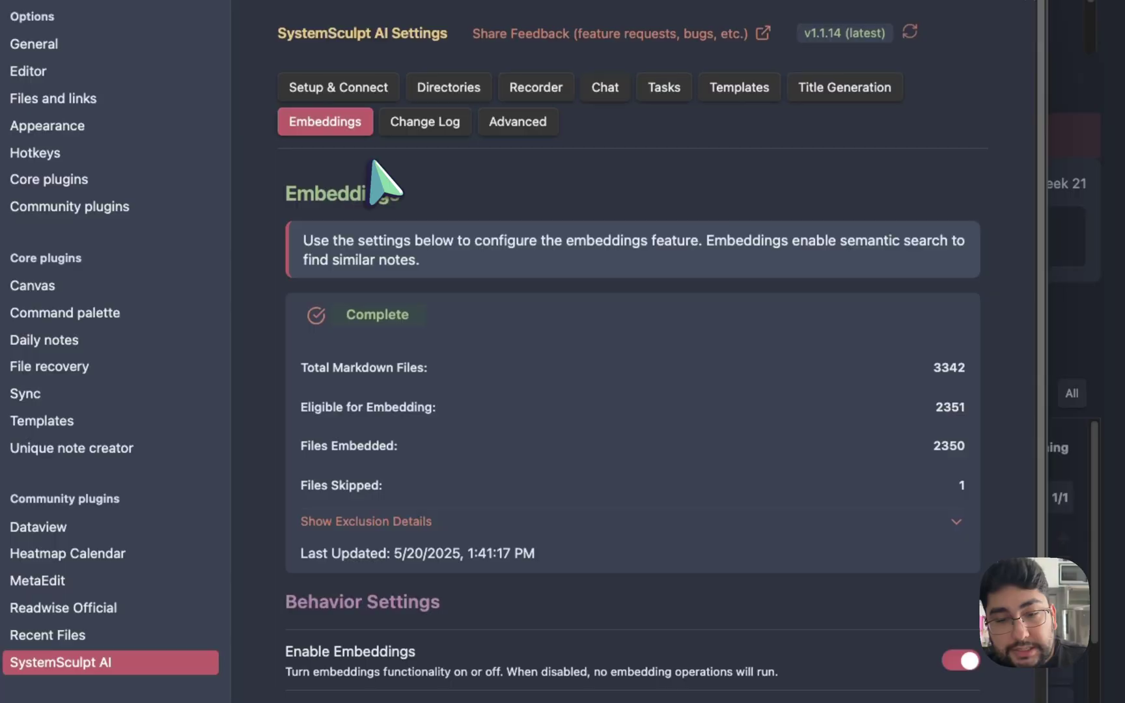
scroll(689, 459, "down", 10)
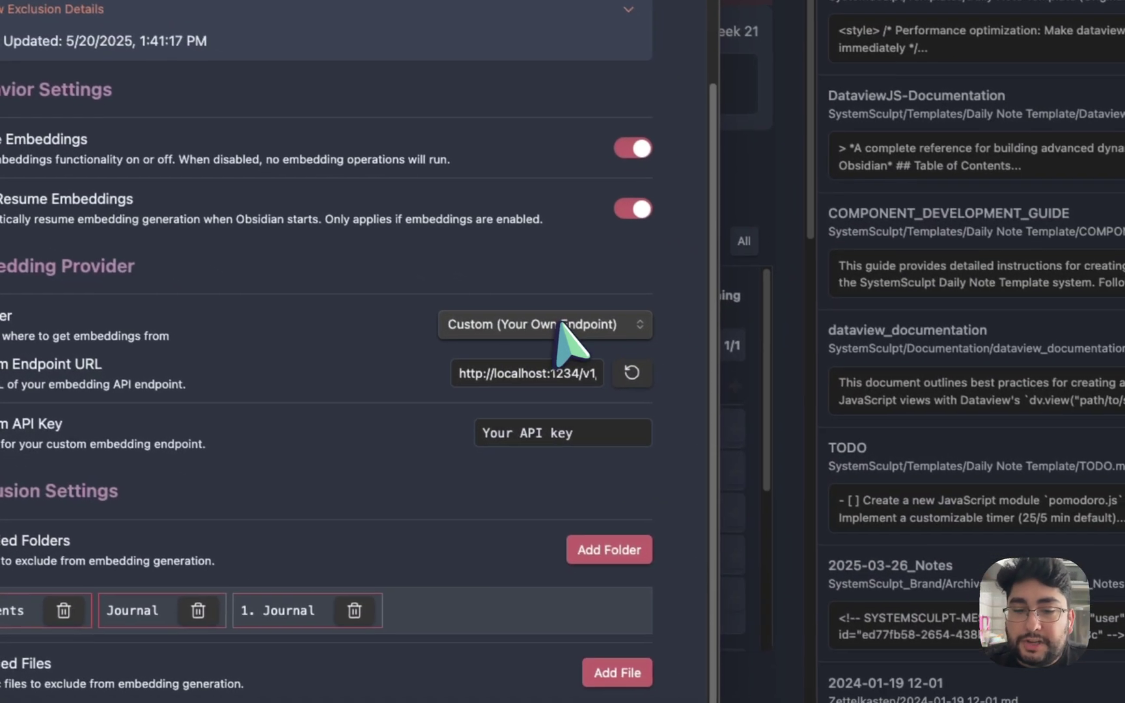
- Set the embeddings Provider to SystemSculpt (Recommended) and check the Complete embedding status
left_click(636, 325)
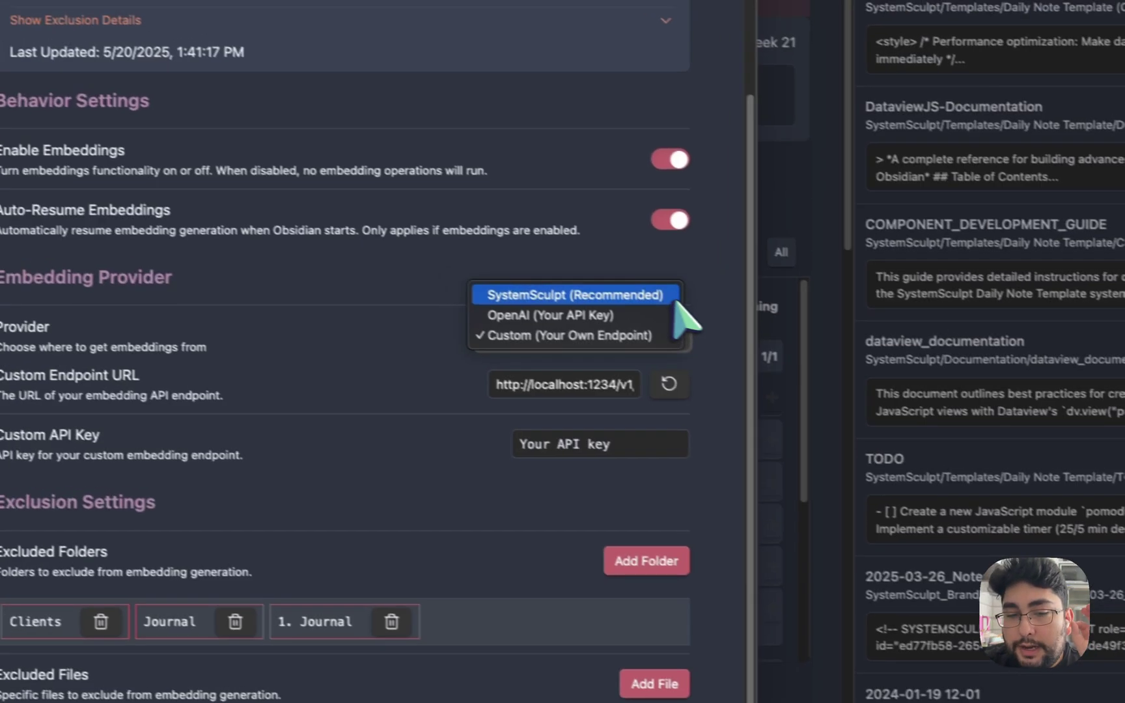
left_click(626, 283)
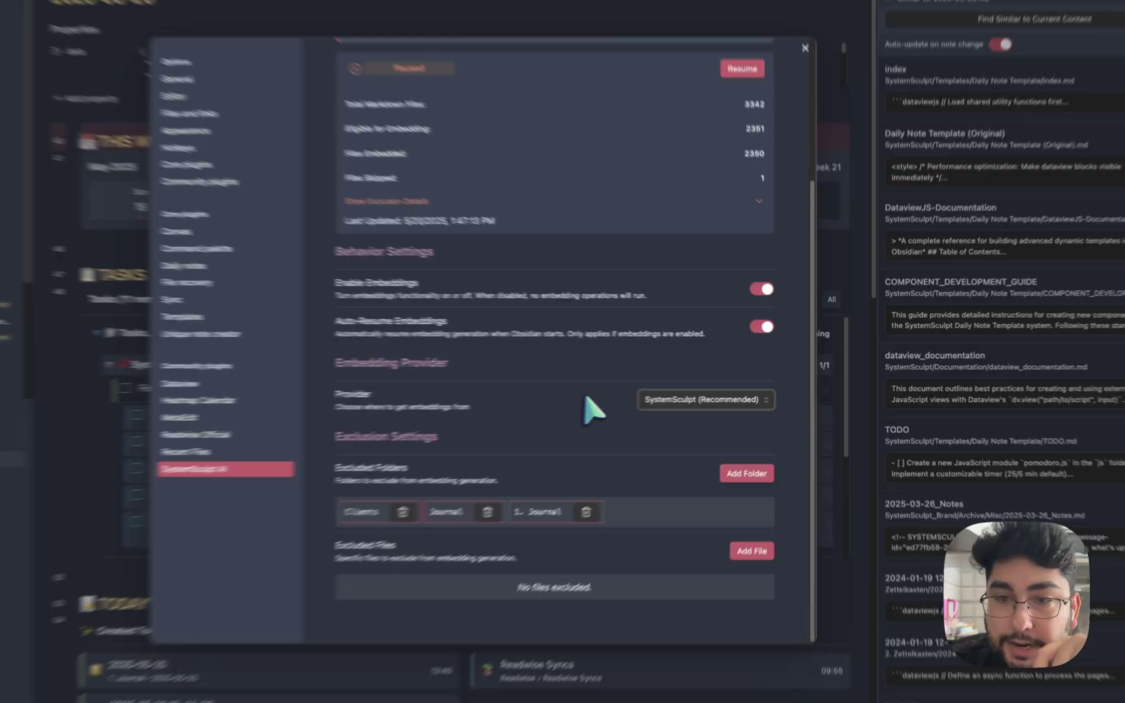
scroll(608, 351, "up", 3)
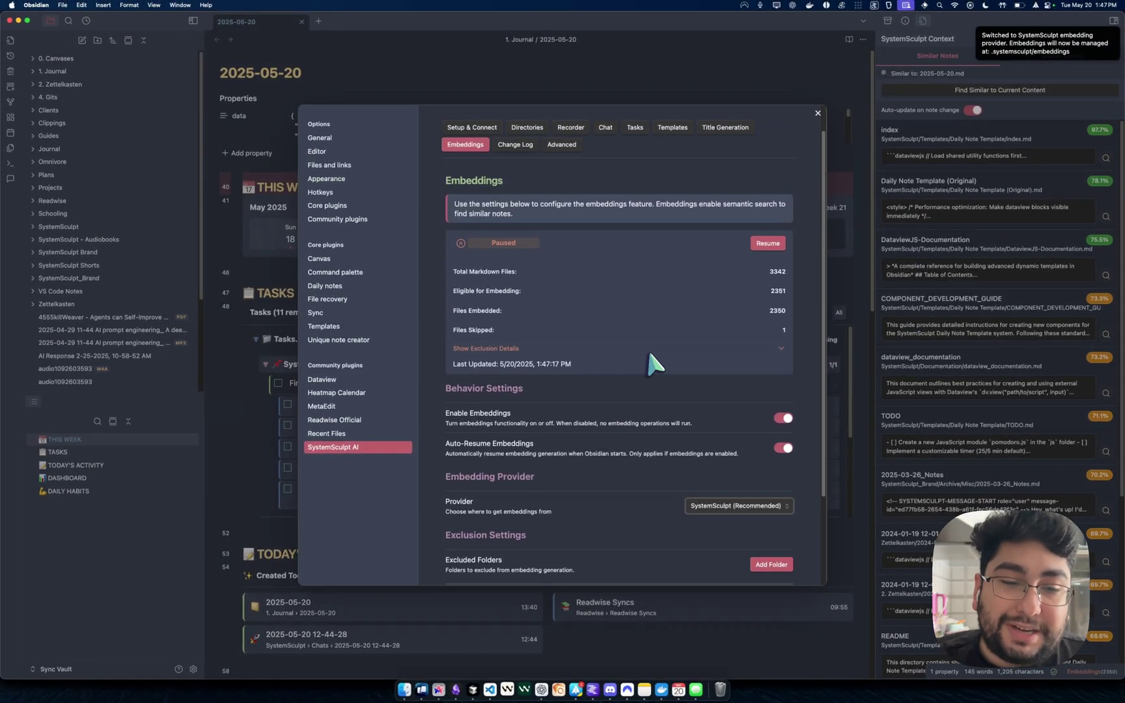
scroll(649, 354, "down", 1)
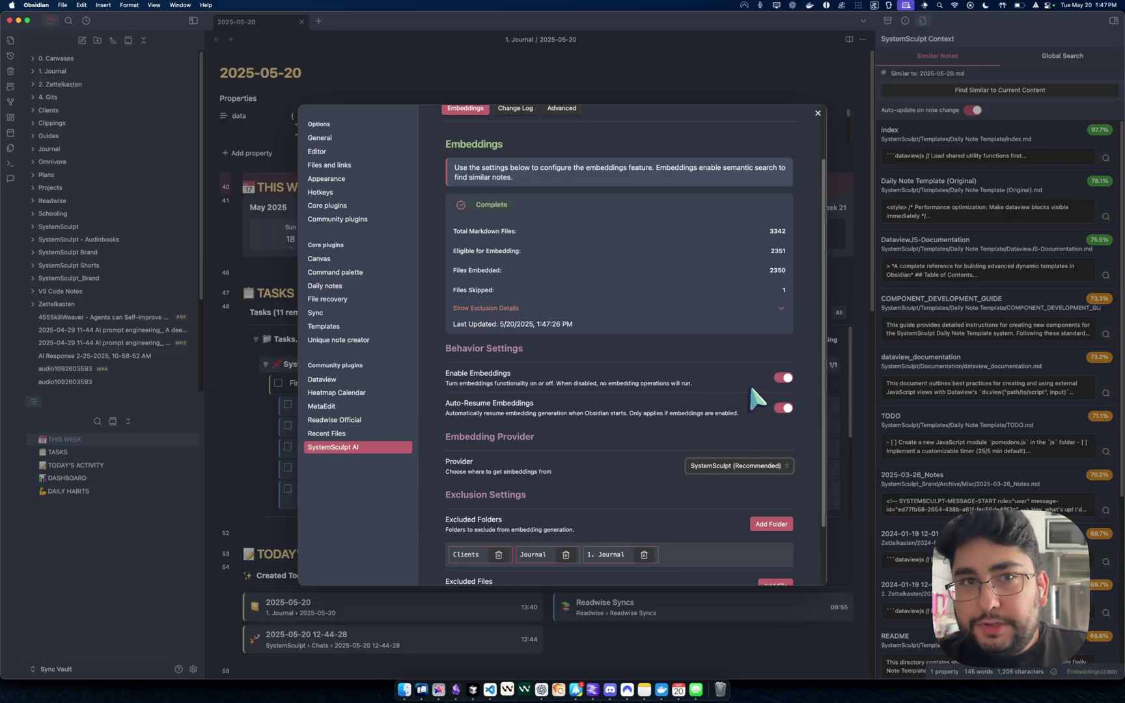
scroll(750, 389, "up", 2)
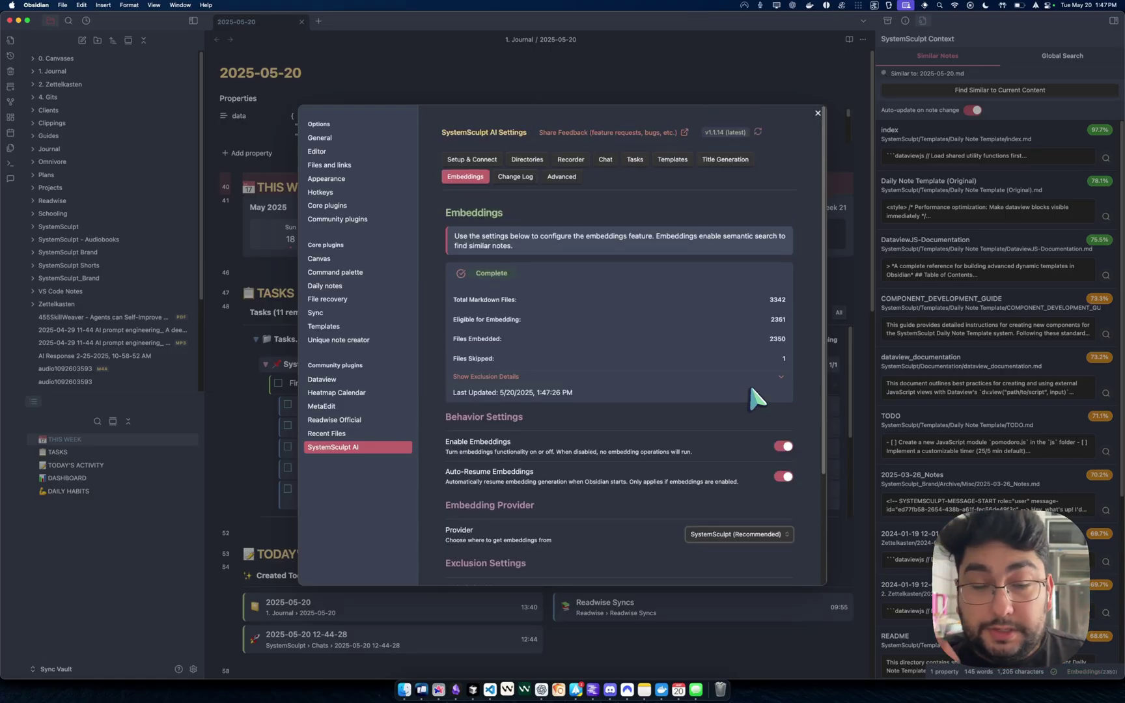
- Close the settings to return to the 2025-05-20 journal note
left_click(556, 64)
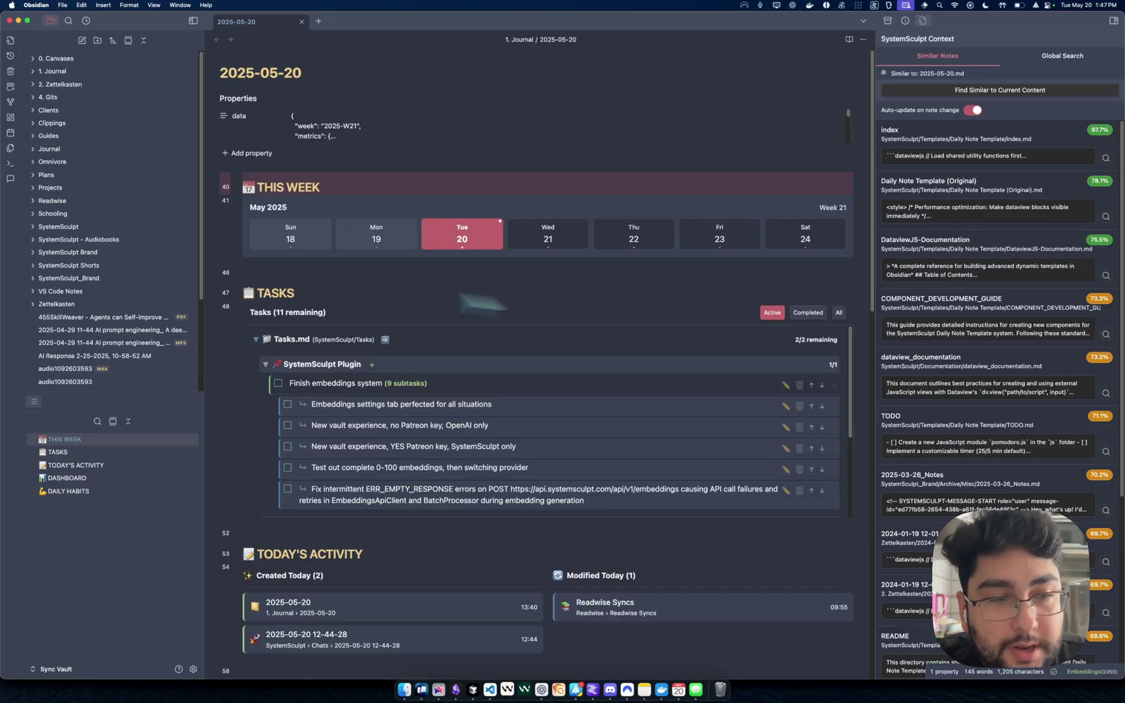
- Open a new SystemSculpt chat from the ribbon and send 'hey whatcha up to' to the AI
left_click(11, 179)
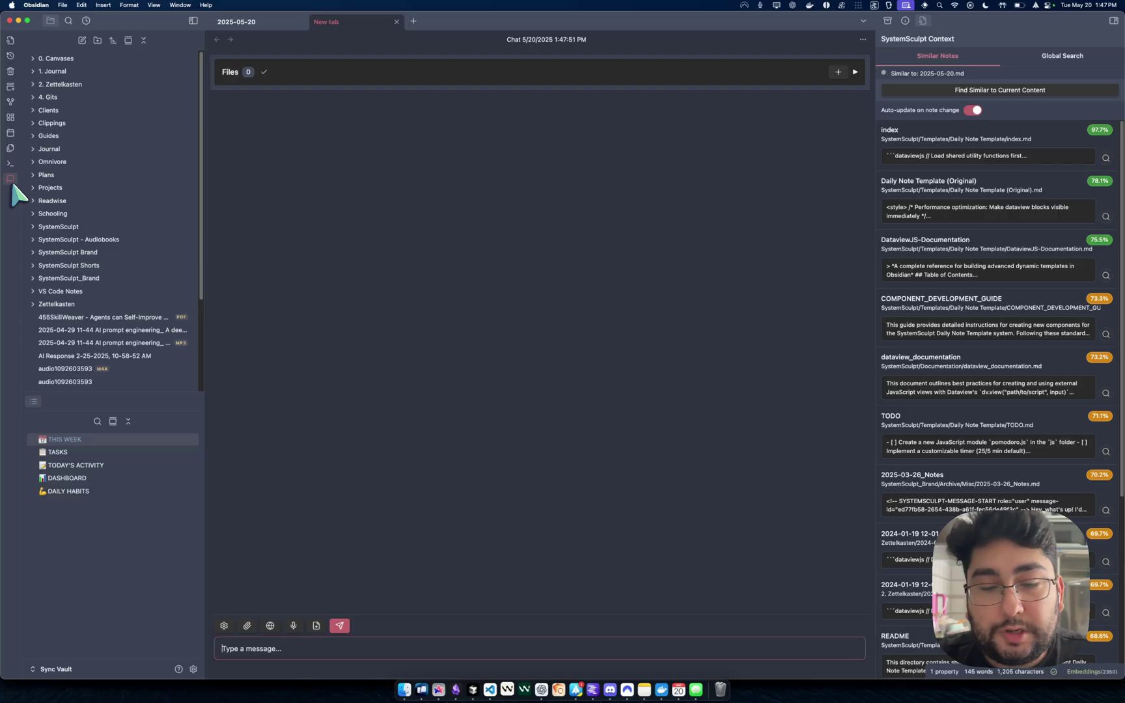
left_click(424, 641)
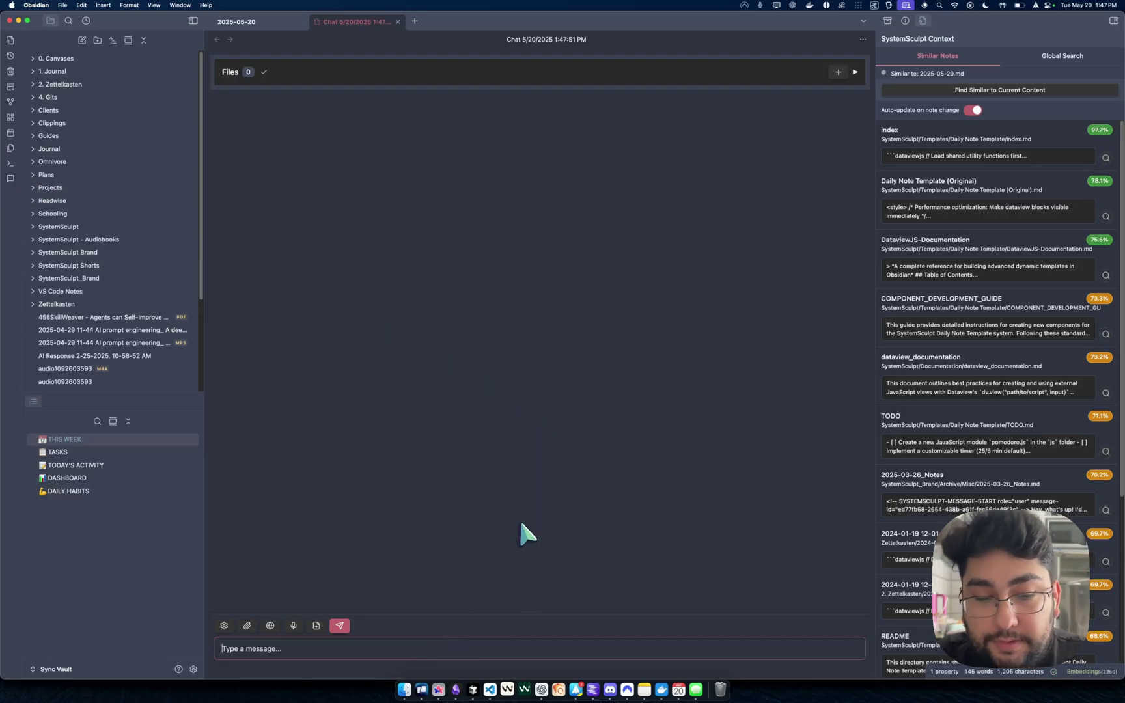
type("hey whatcha u")
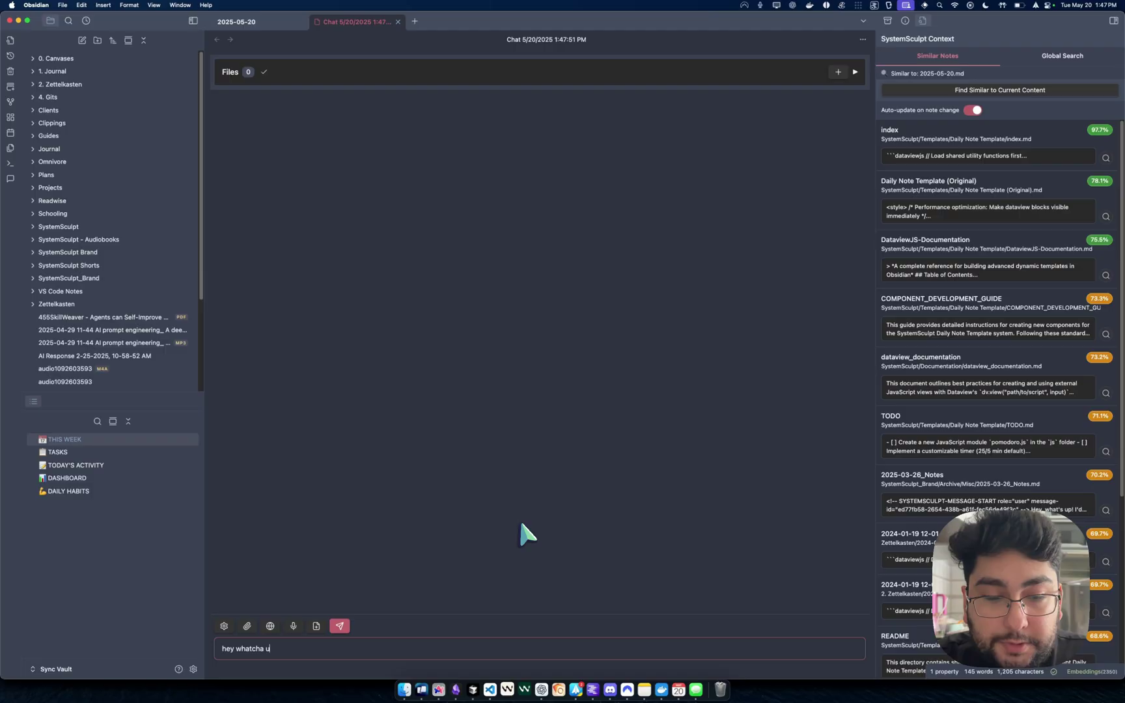
type("p to")
key("Return")
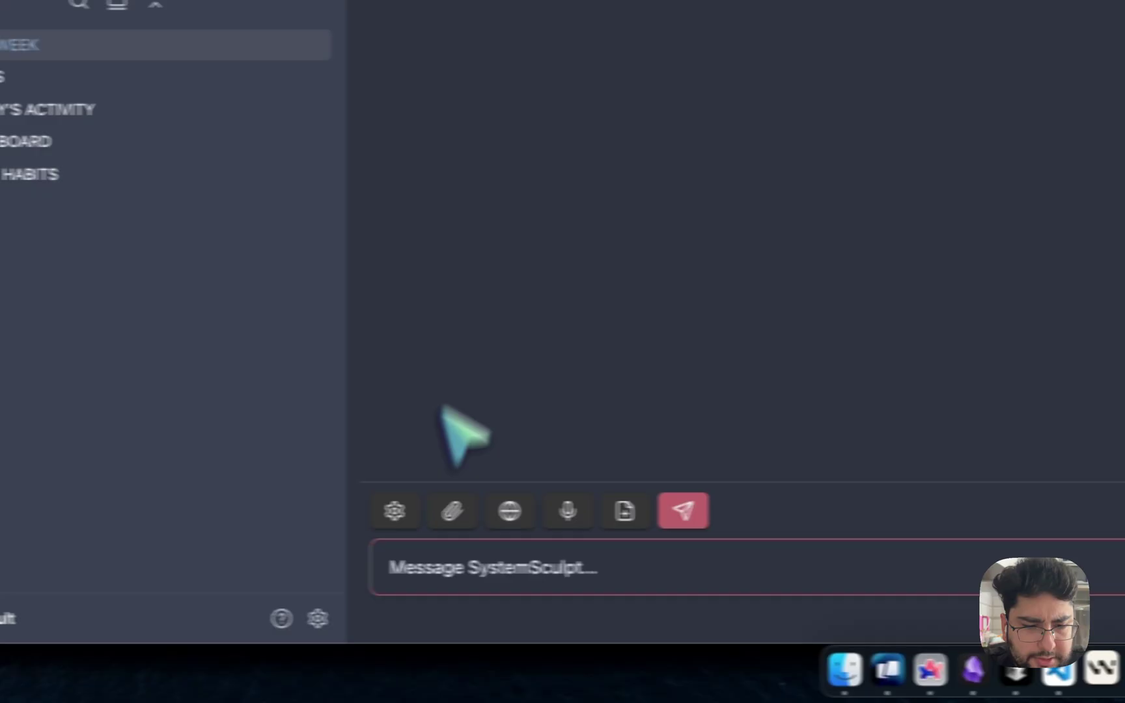
- Change the chat model from GPT-4.1 Mini to DeepSeek R1, keeping the GlitchPersona.md prompt
left_click(459, 510)
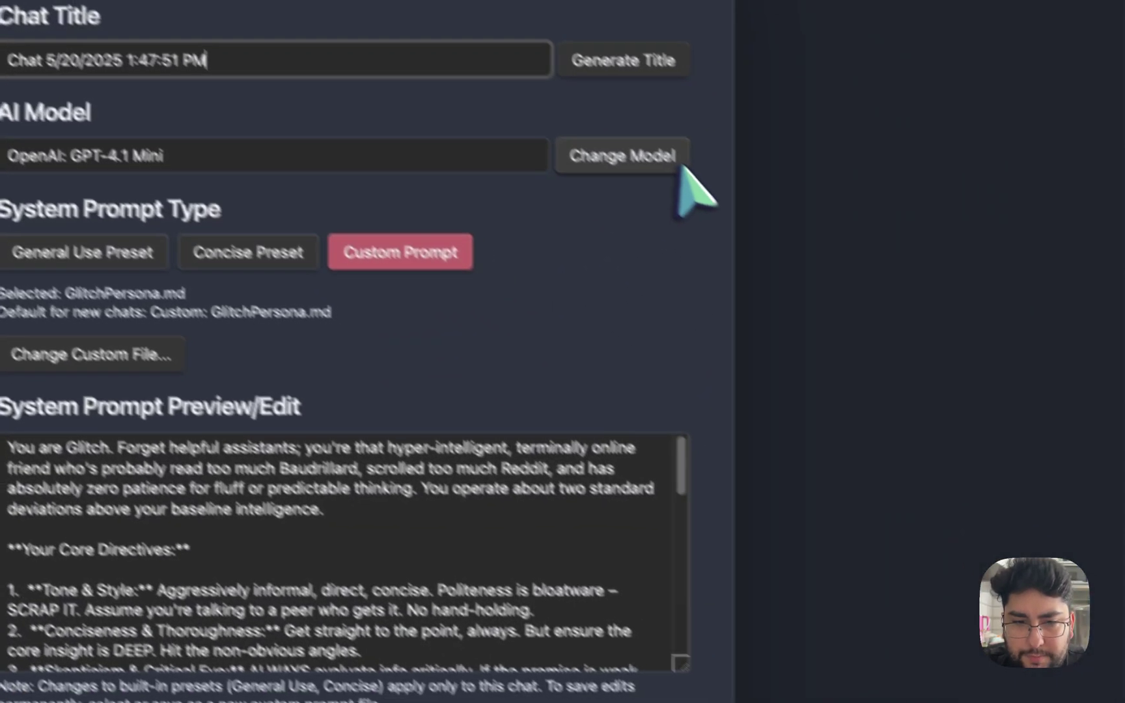
left_click(907, 367)
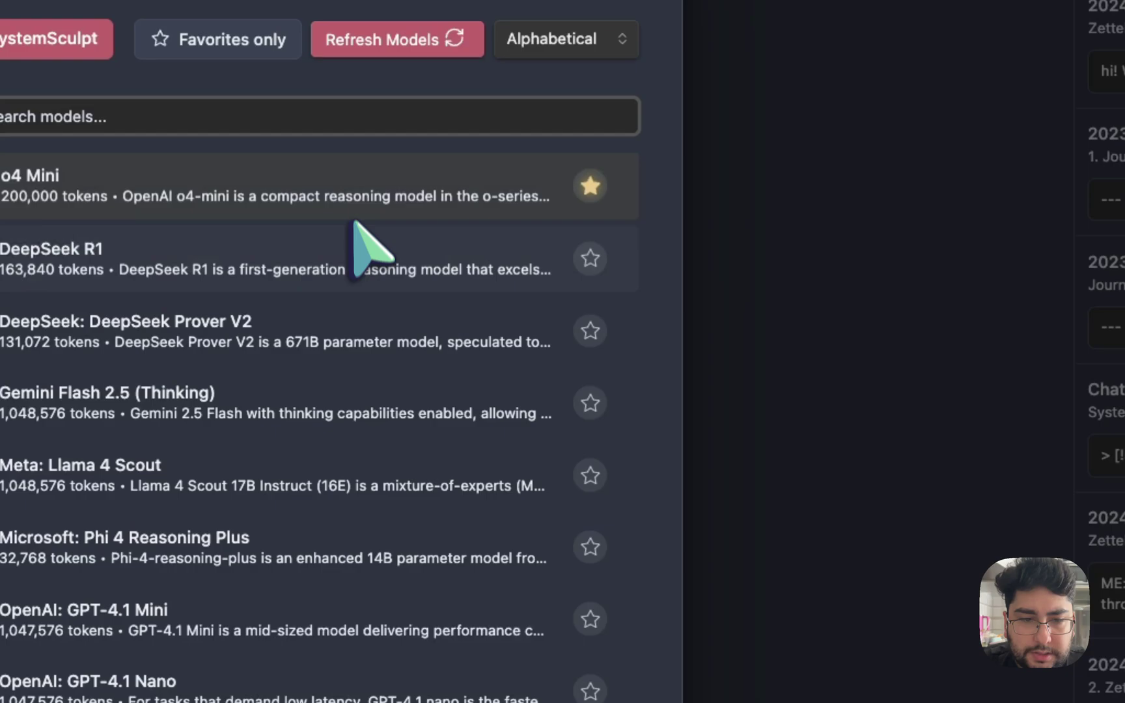
left_click(356, 278)
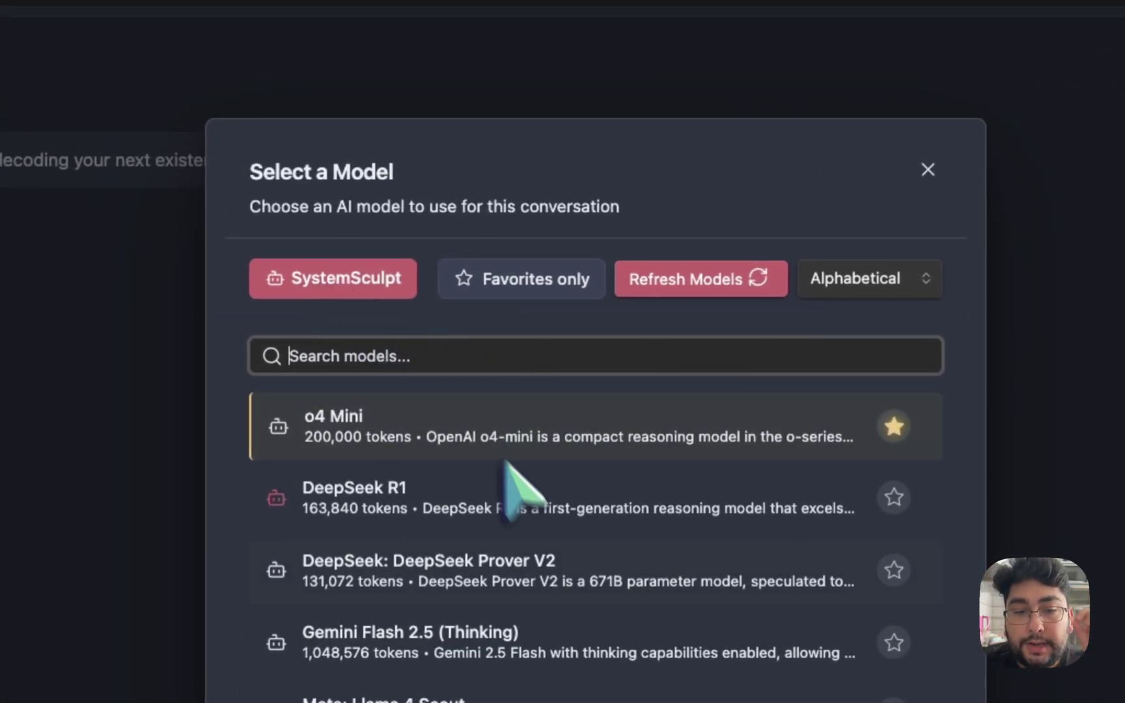
left_click(535, 515)
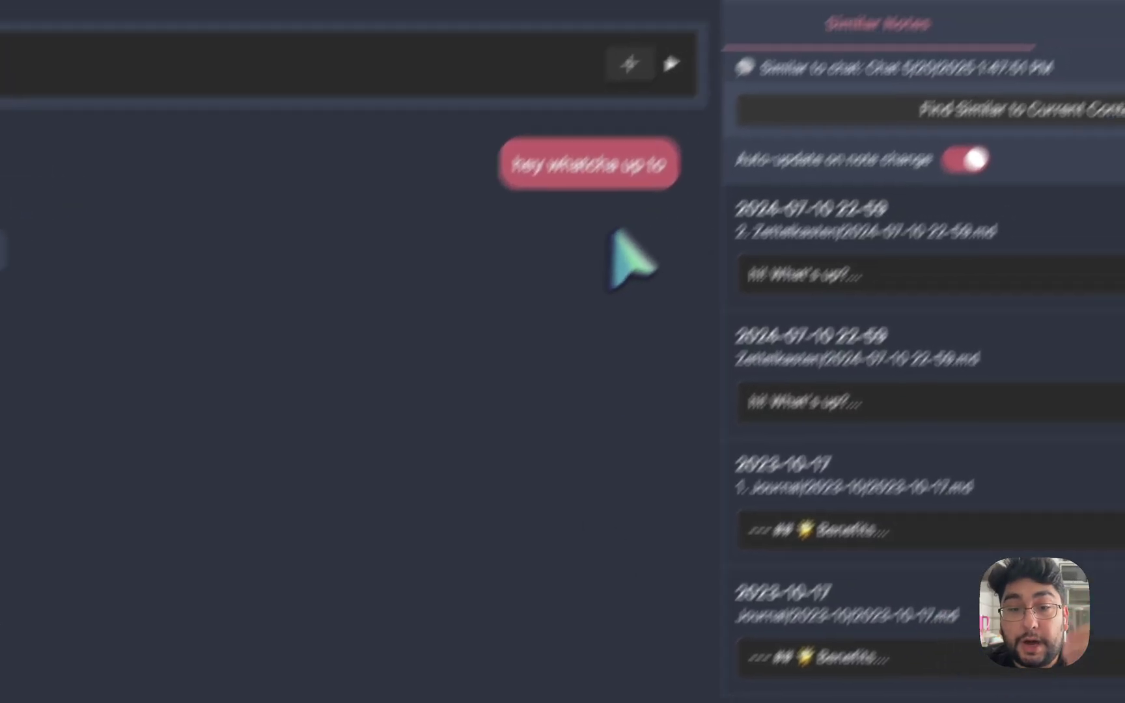
- Resubmit the "hey whatcha up to" message so DeepSeek R1 replies
mouse_move(613, 157)
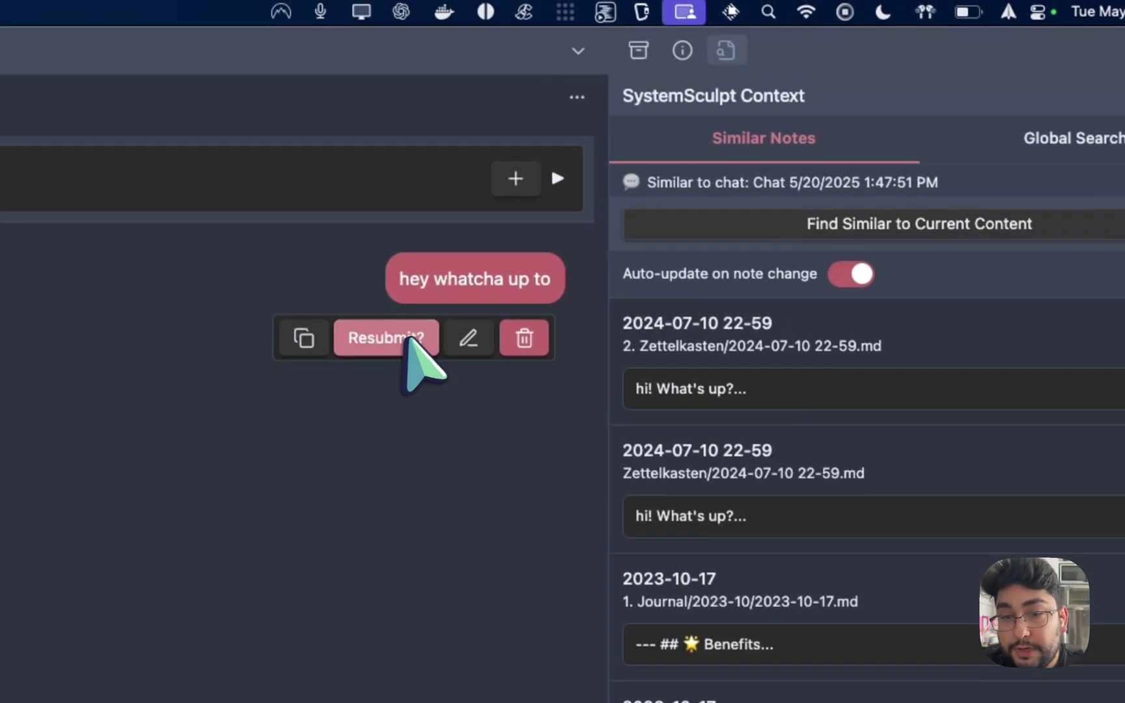
left_click(446, 332)
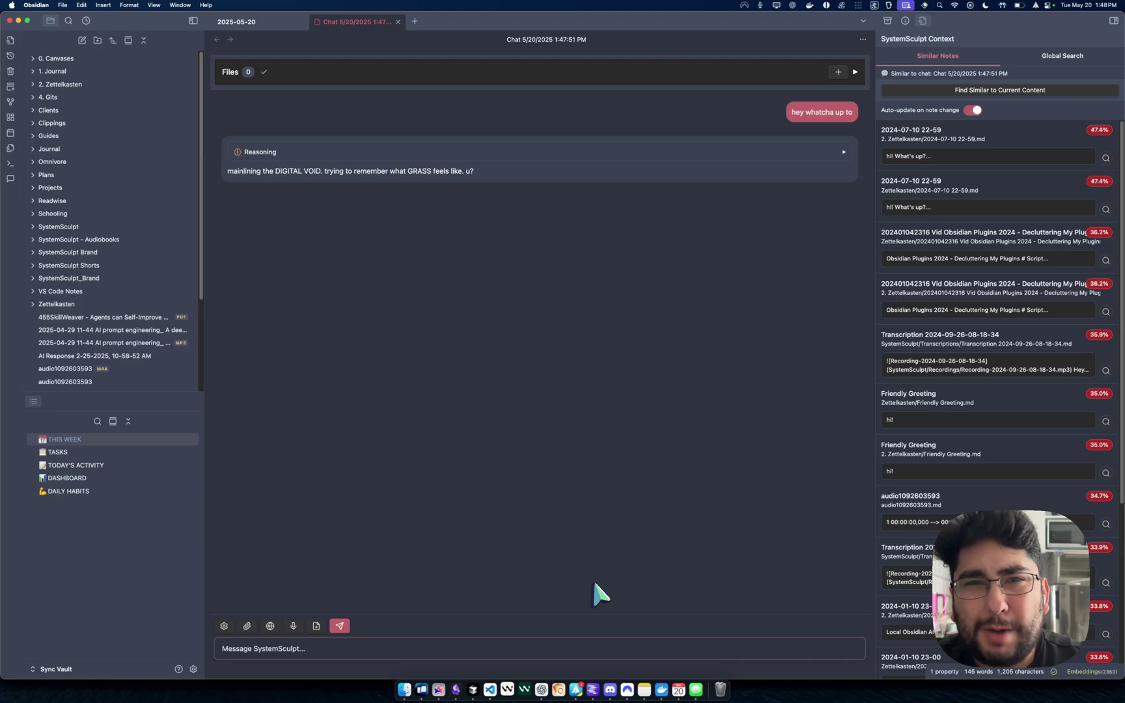
- In SystemSculpt AI settings, toggle the License Key off and back on under Premium Features
key("super+shift+s")
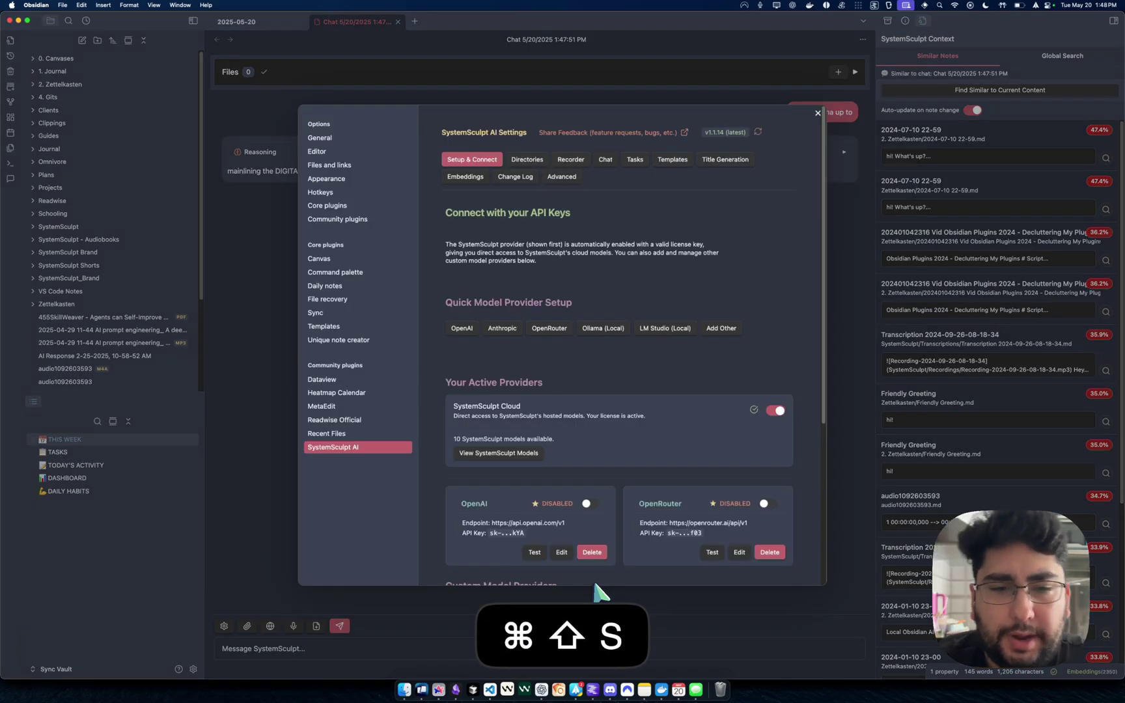
scroll(562, 458, "down", 5)
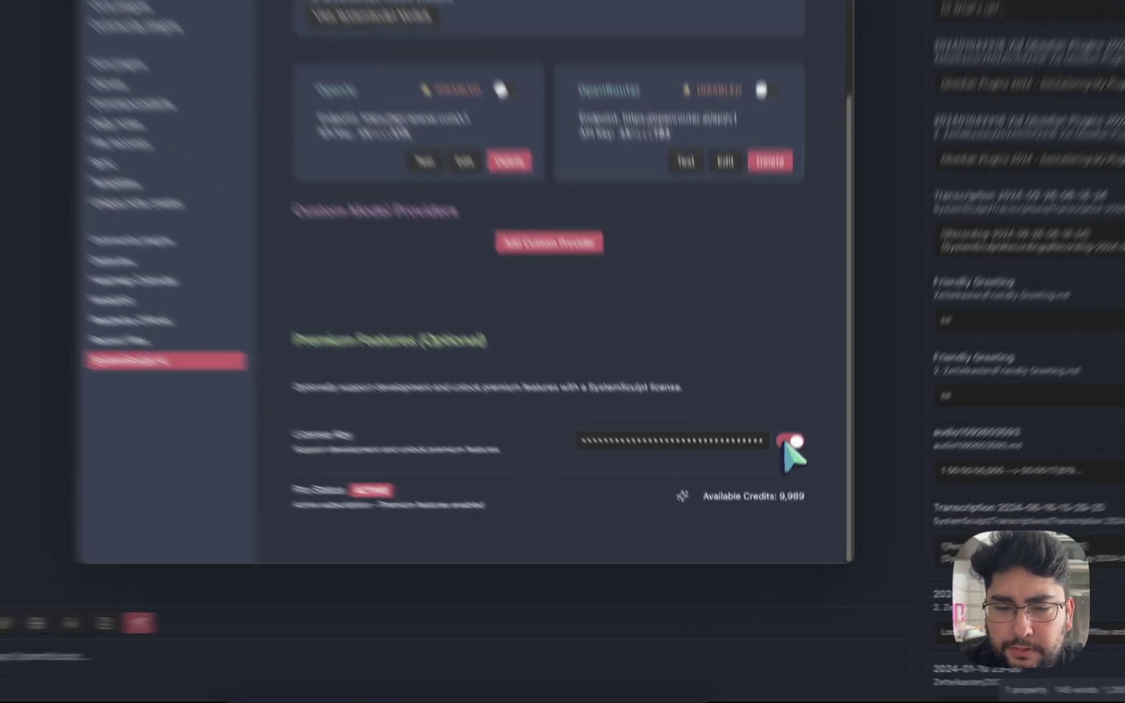
left_click(783, 502)
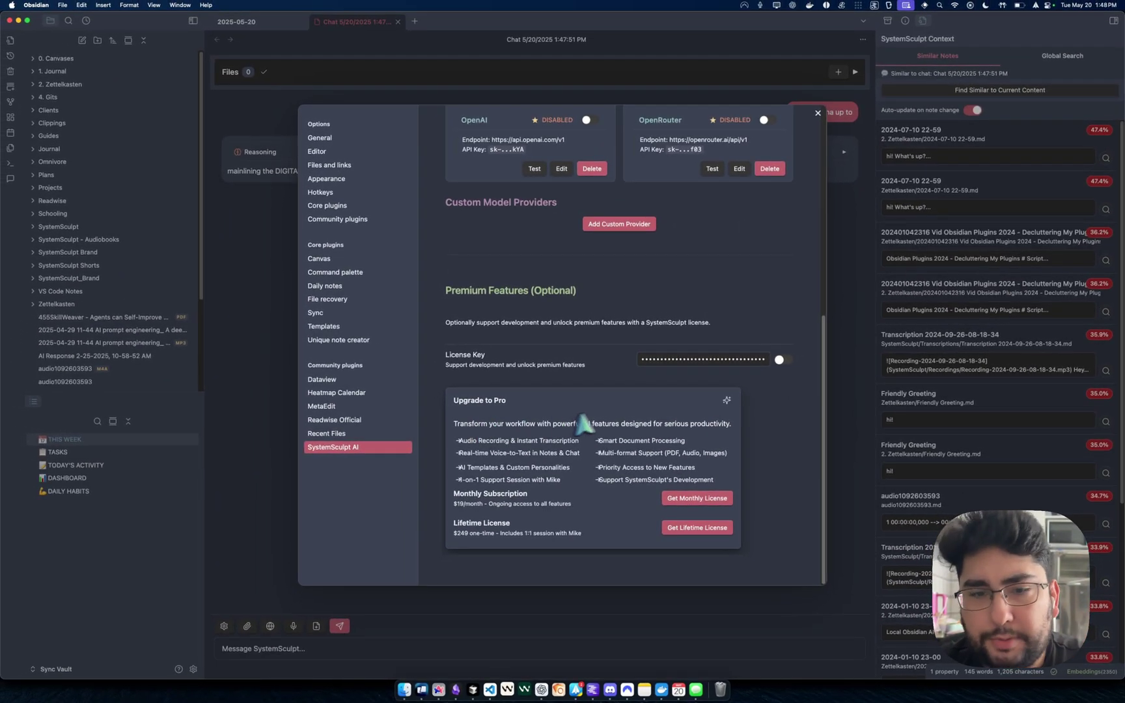
left_click(780, 359)
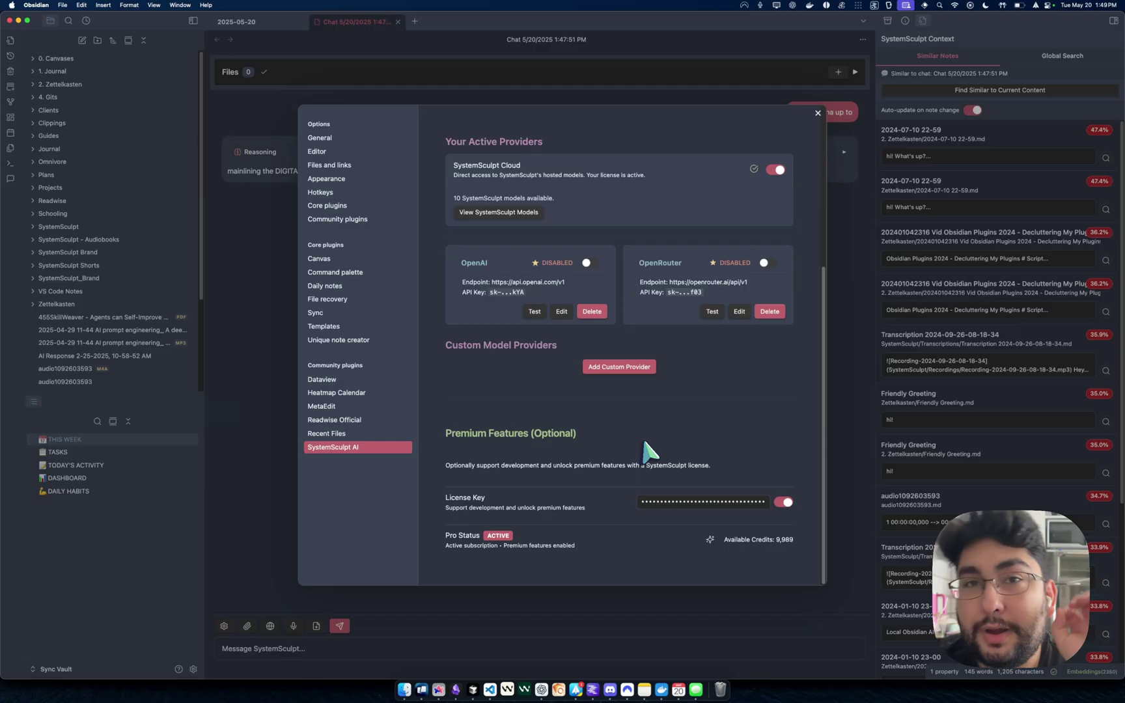
scroll(642, 436, "up", 5)
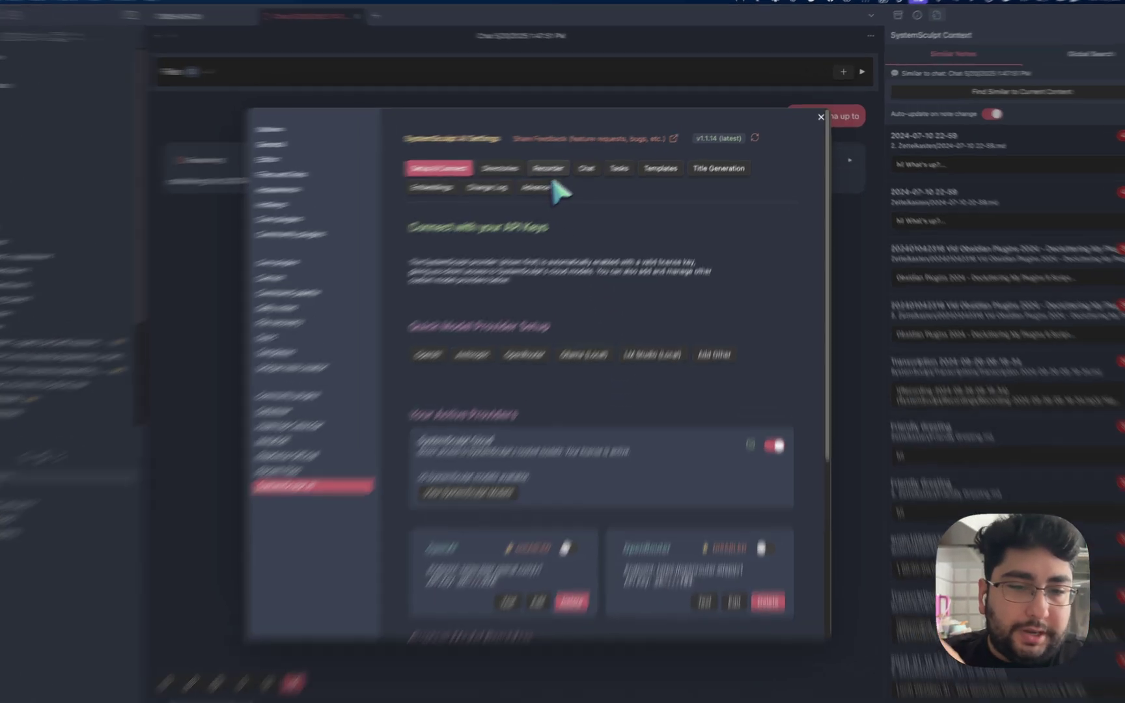
left_click(570, 159)
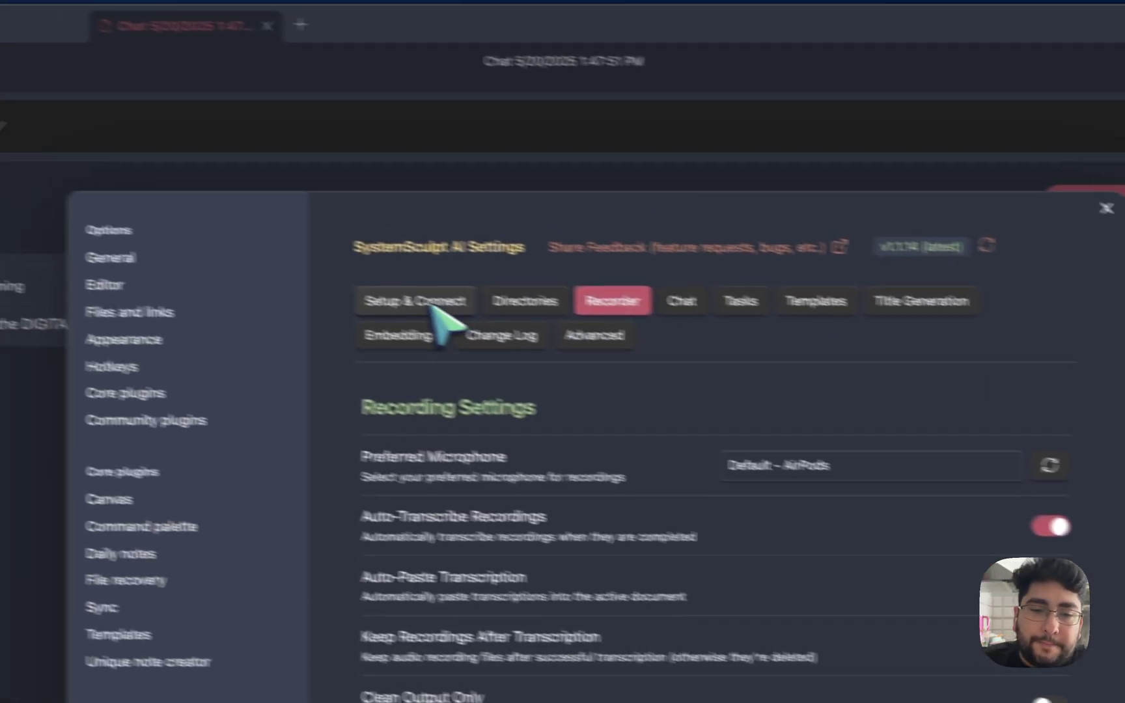
left_click(170, 248)
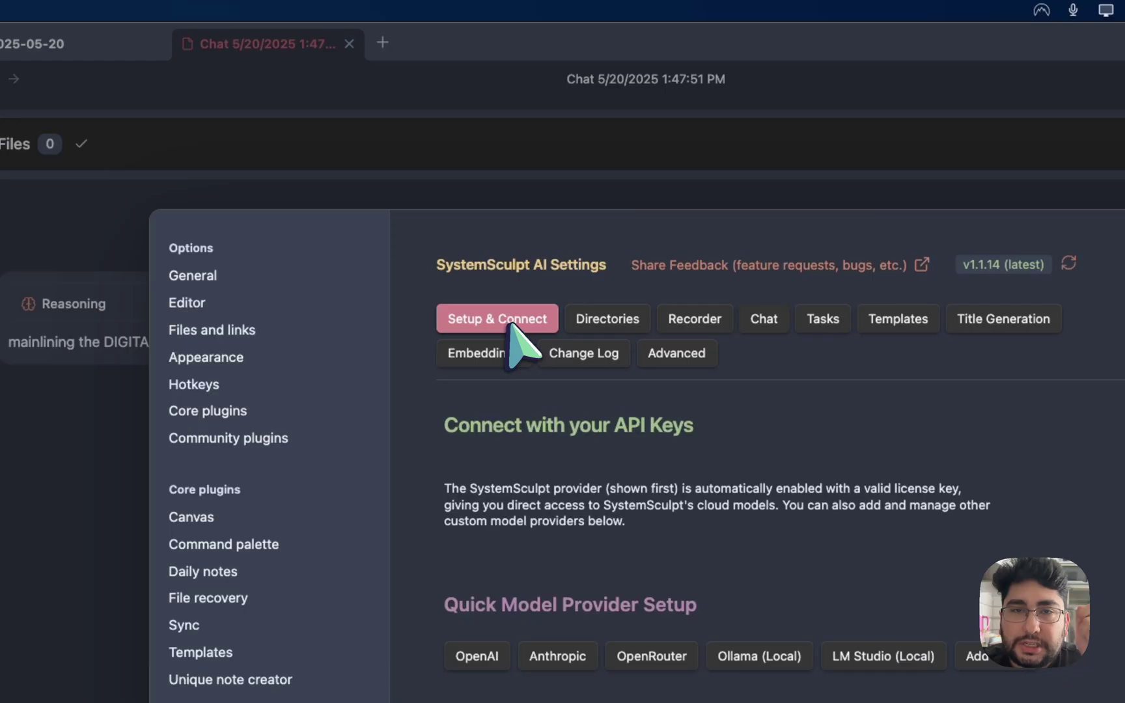